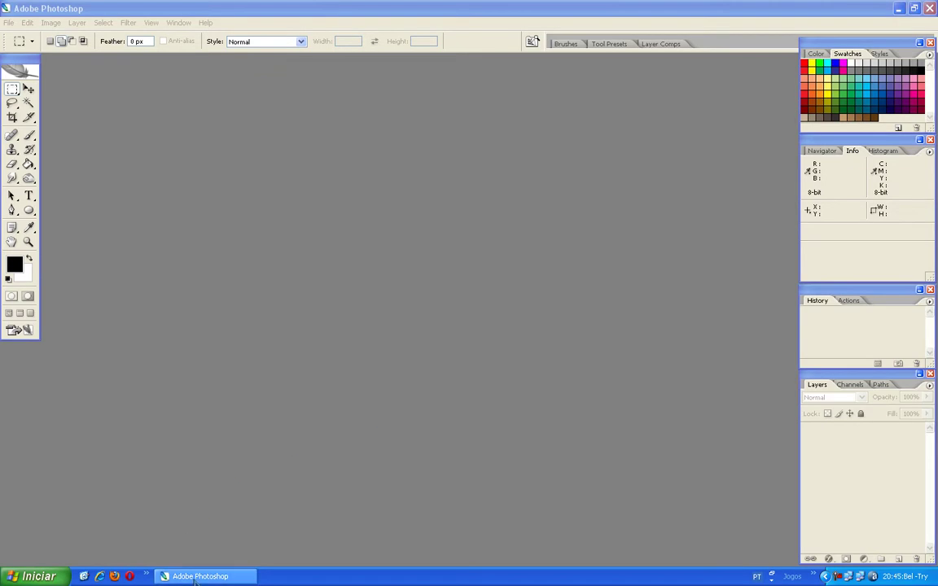
Step: Bring the empty Photoshop window to the front from the taskbar
left_click(196, 577)
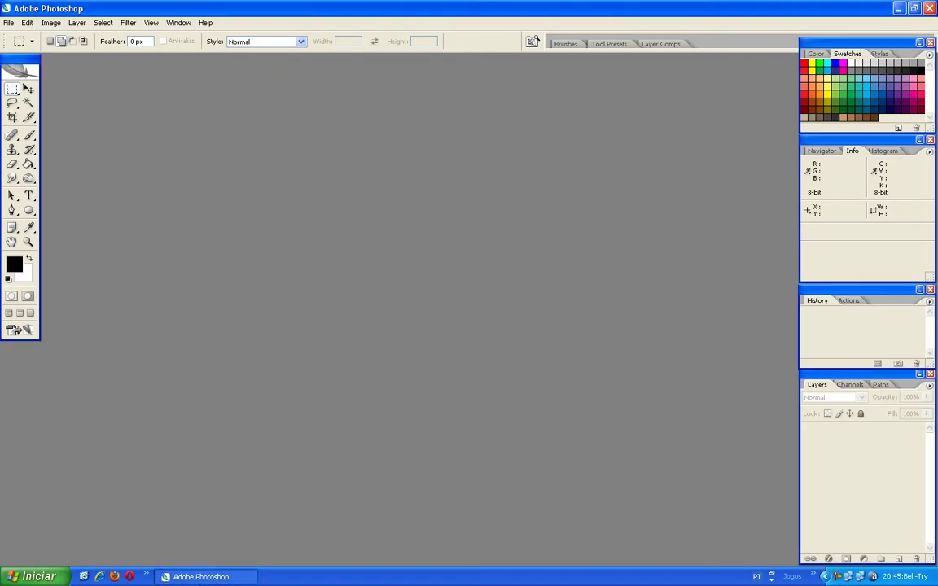
Step: Open the Naruto wallpaper 17.jpeg from My Pictures > Wallpapers
left_click(9, 25)
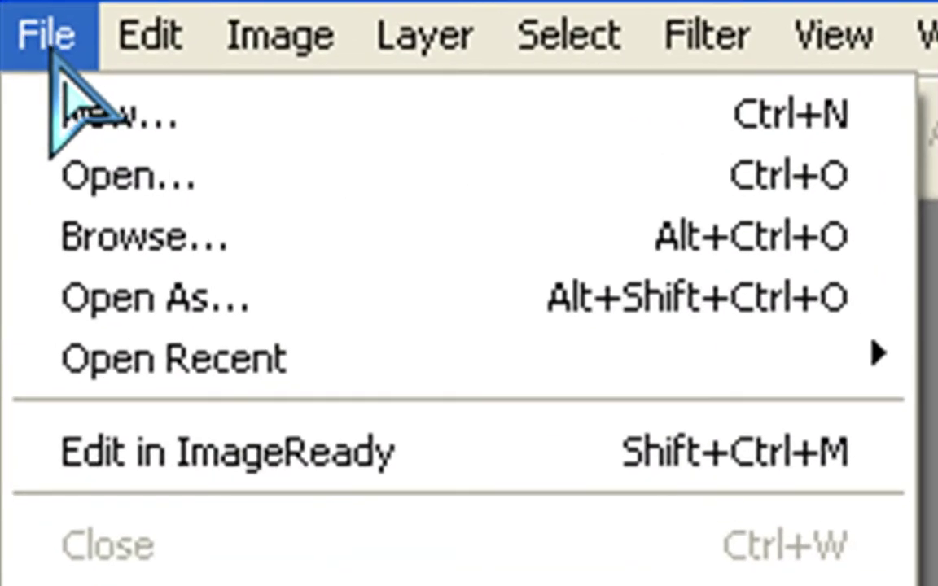
left_click(236, 209)
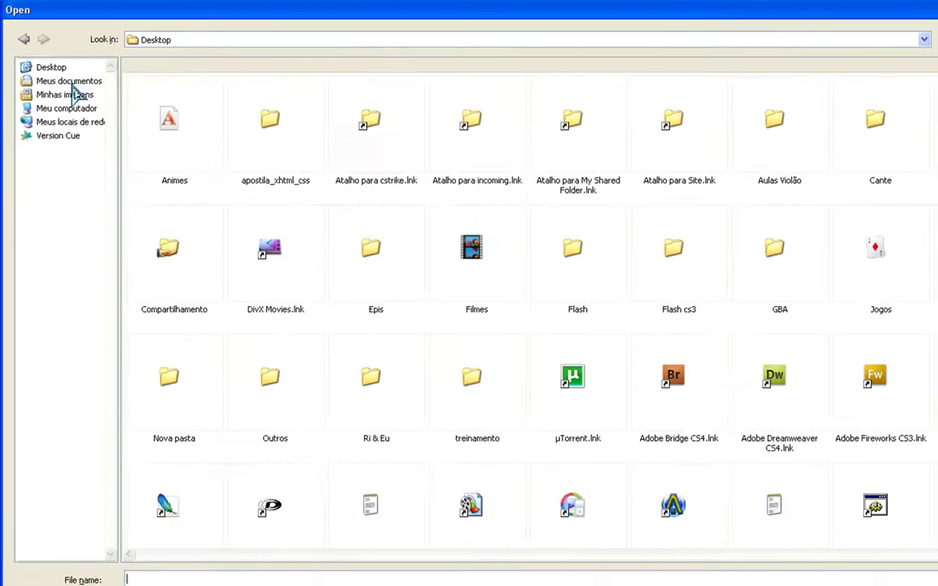
left_click(59, 85)
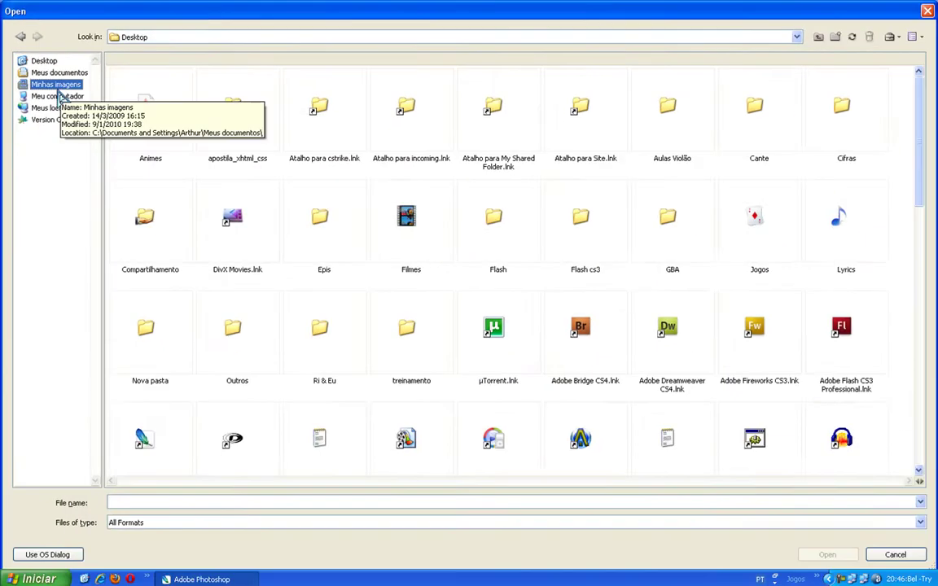
double_click(406, 218)
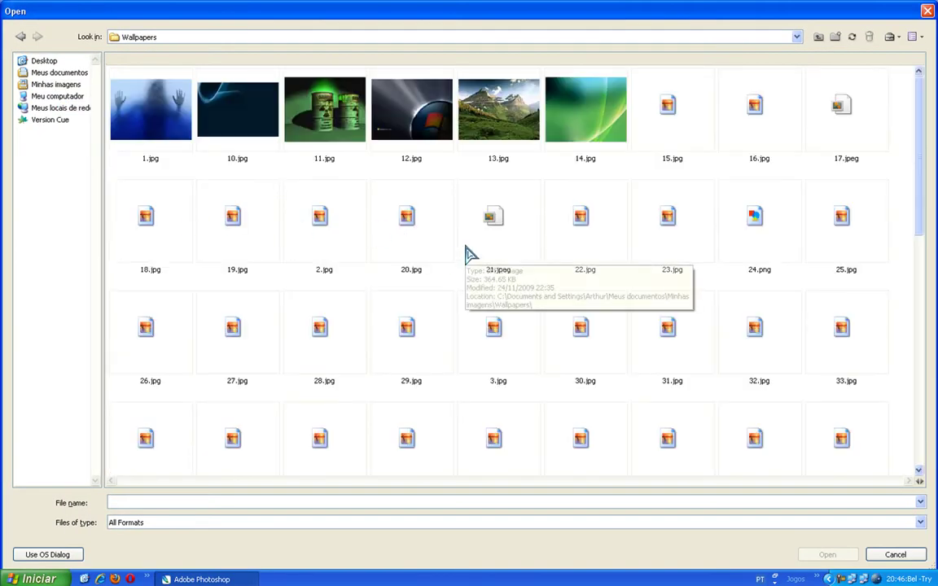
mouse_move(922, 124)
left_mouse_down()
mouse_move(924, 333)
mouse_move(931, 117)
left_mouse_up()
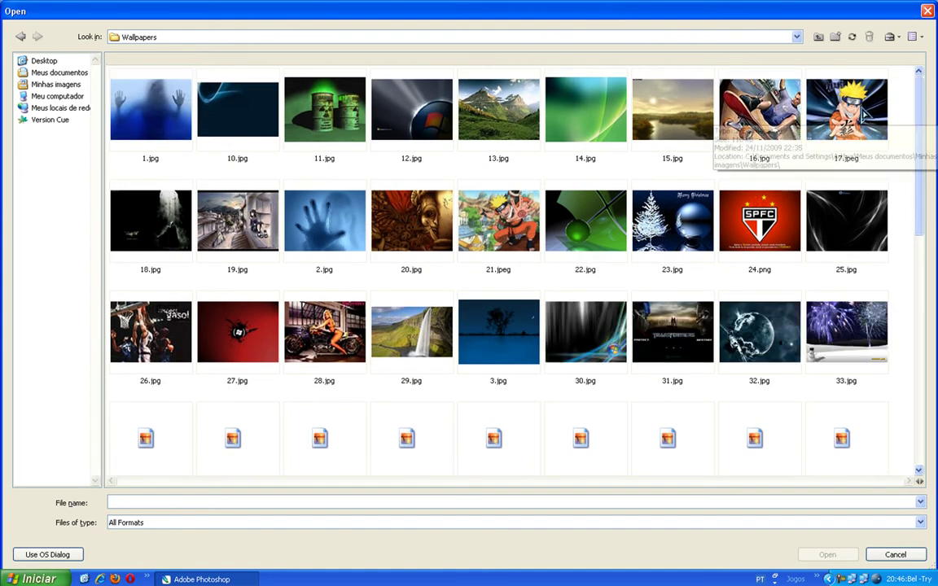
key("Escape")
Step: Switch the image to full-screen display on a grey background
left_click_drag(239, 65, 357, 105)
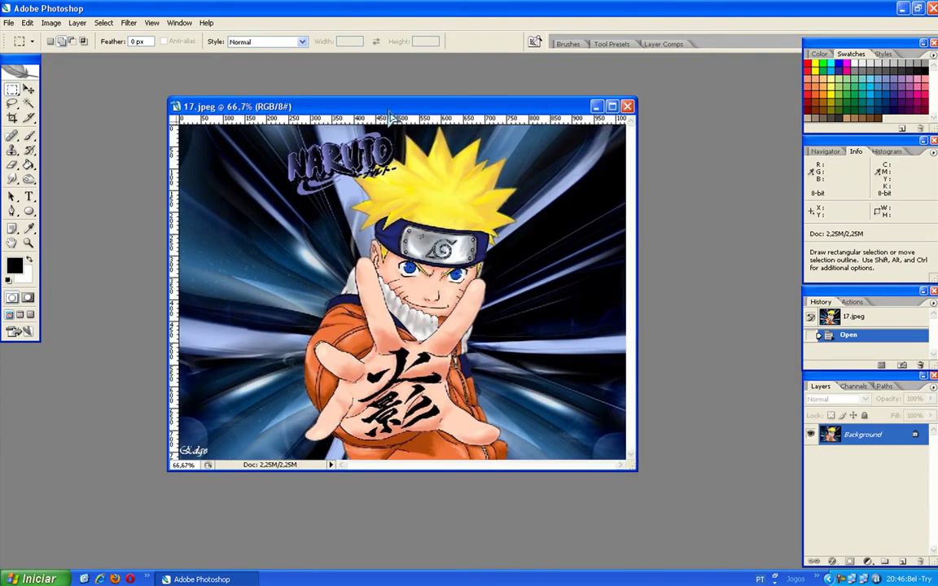
key("f")
left_click_drag(599, 332, 580, 316)
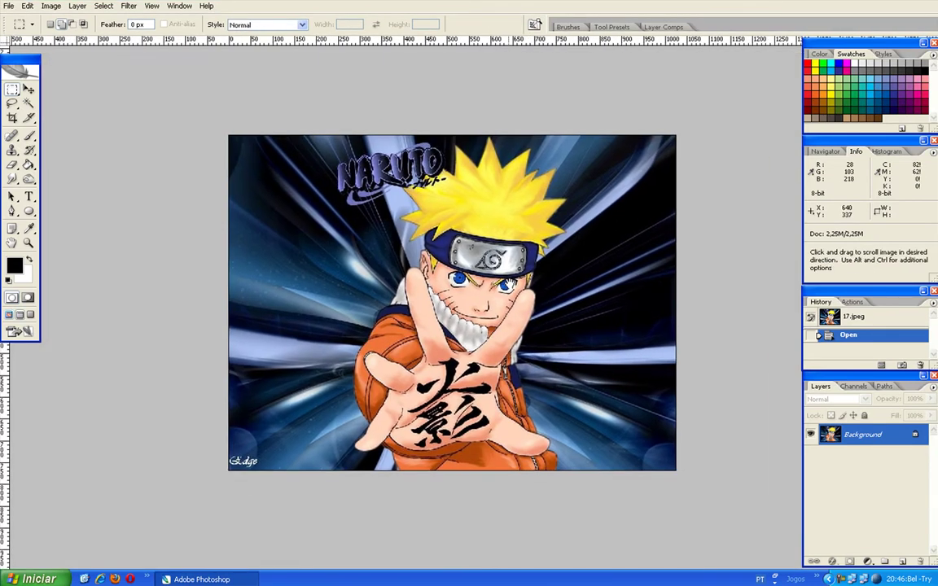
key("f")
key("f")
key("f")
key("f")
key("f")
key("f")
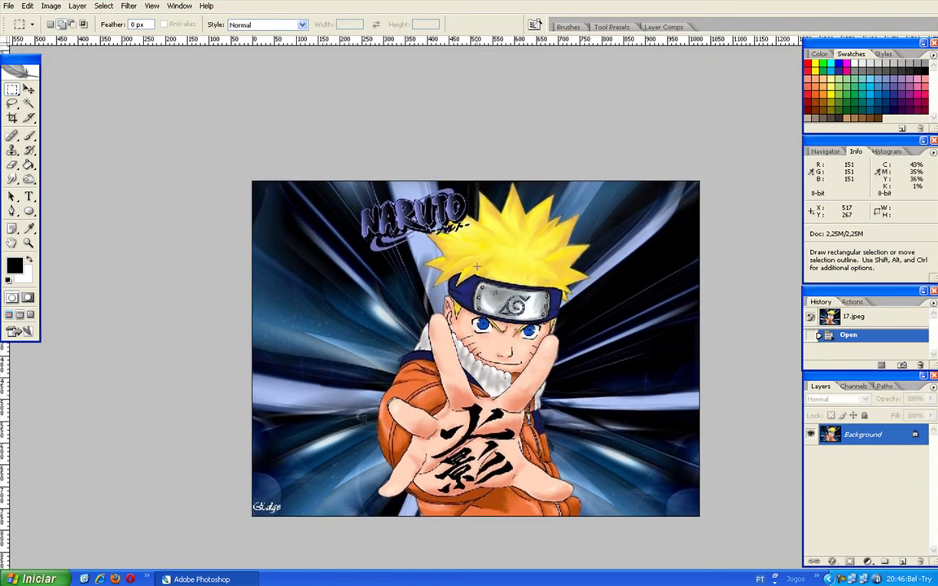
left_click_drag(479, 256, 489, 255)
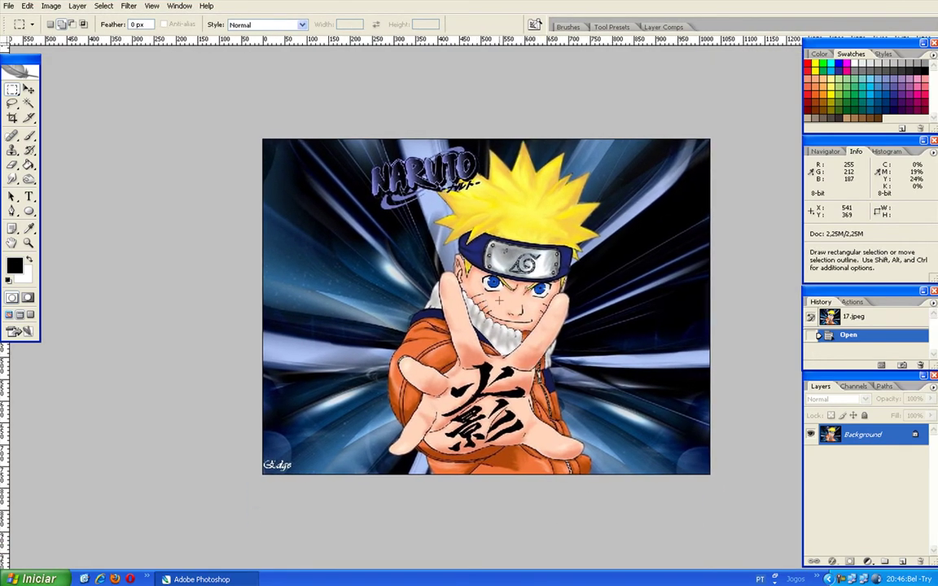
Step: Zoom in and pan to Naruto's hair and the NARUTO logo
key("ctrl+plus")
key("ctrl+plus")
key("ctrl+plus")
key("ctrl+minus")
key("ctrl+minus")
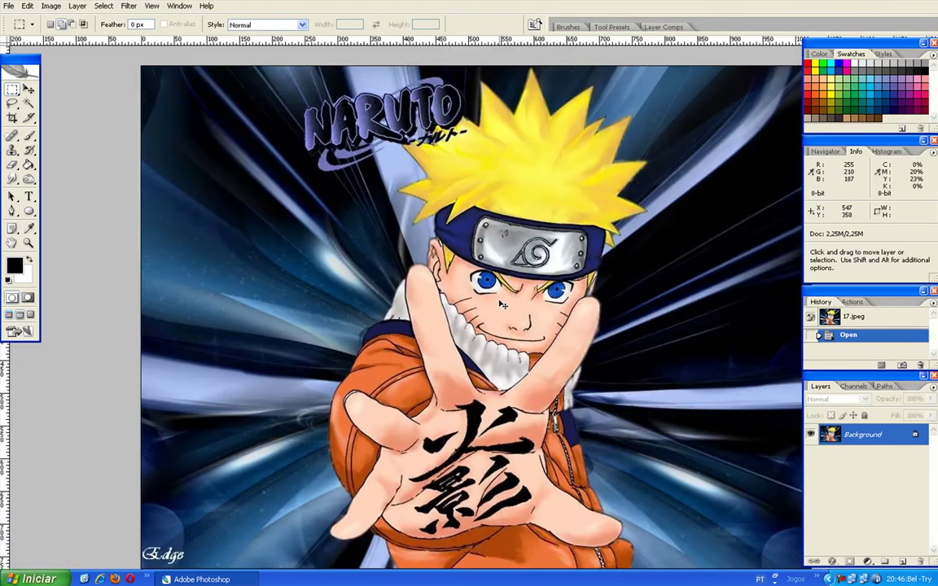
key("ctrl+plus")
scroll(498, 239, "up", 3)
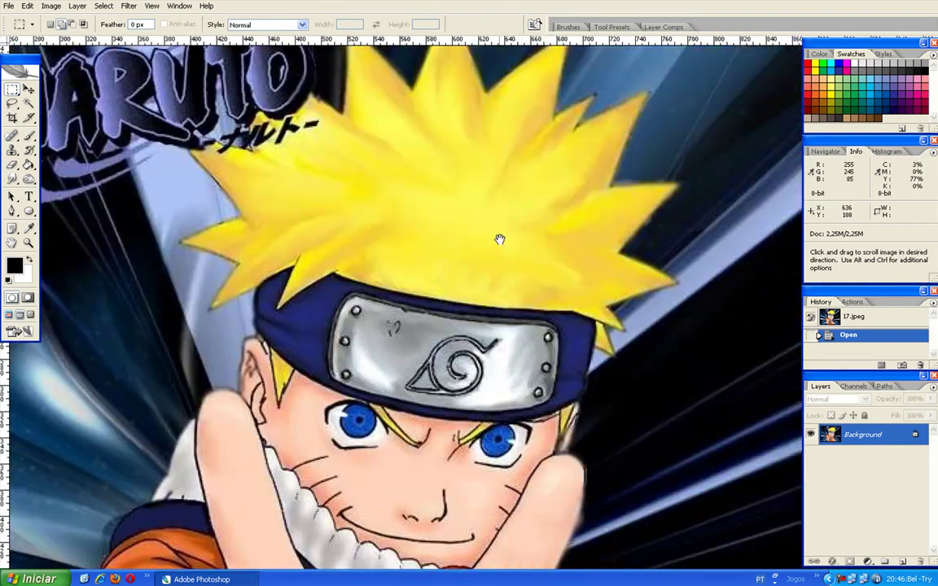
scroll(498, 239, "up", 2)
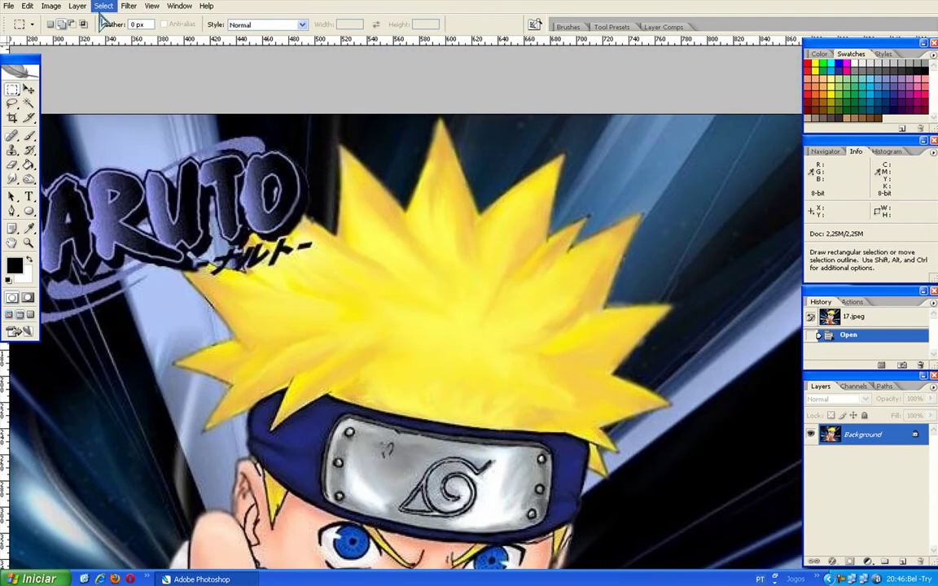
key("space")
left_click_drag(310, 307, 345, 280)
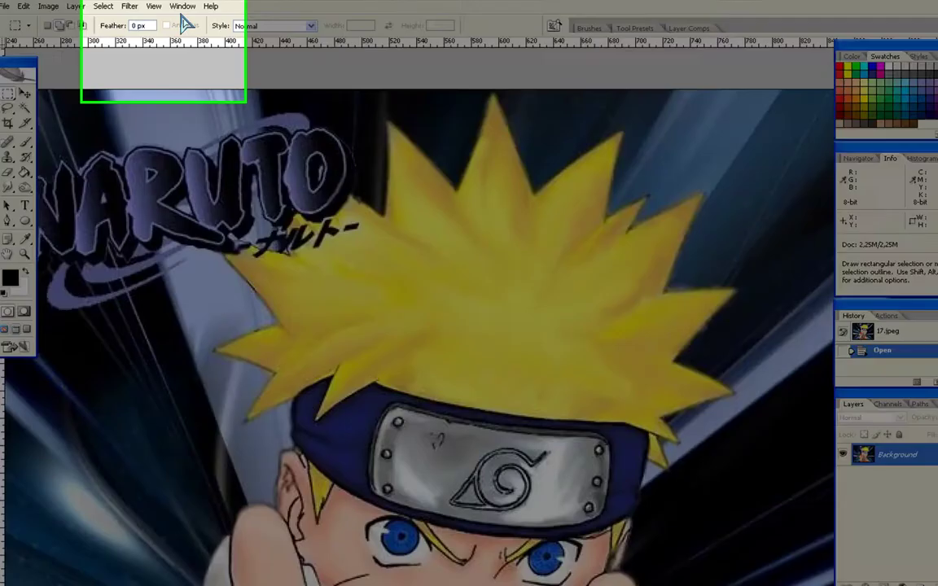
Step: Start Filter > Extract with the edge highlighter brush size set to 10
left_click(130, 7)
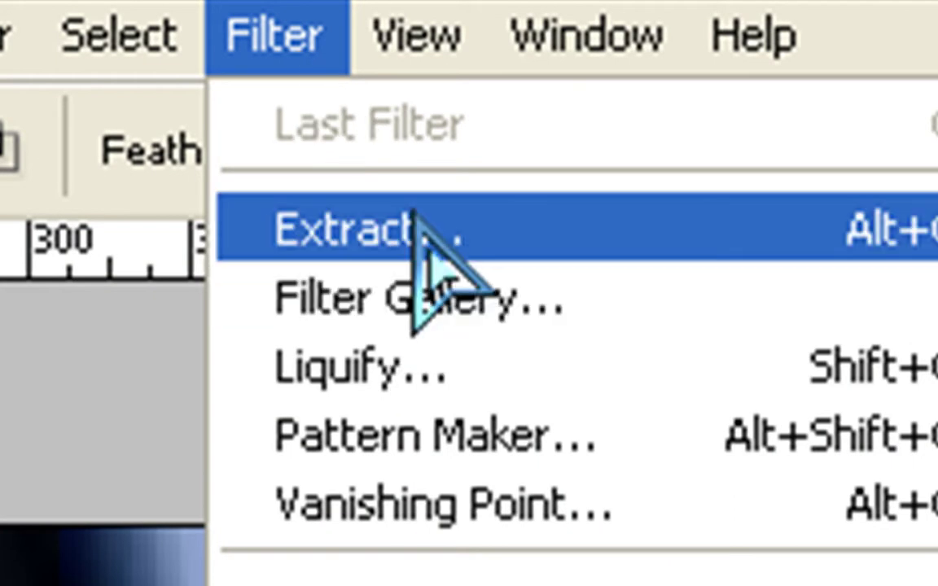
left_click(415, 229)
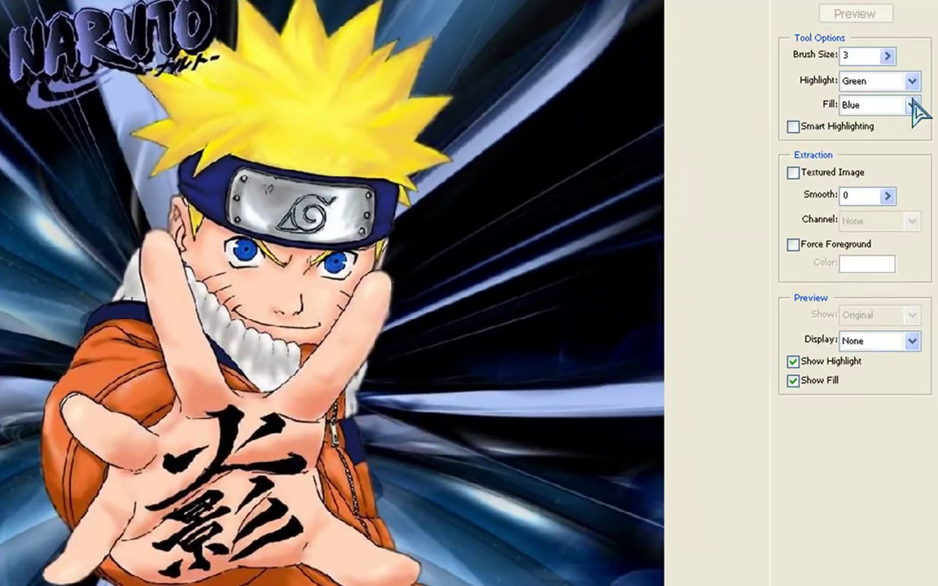
double_click(847, 55)
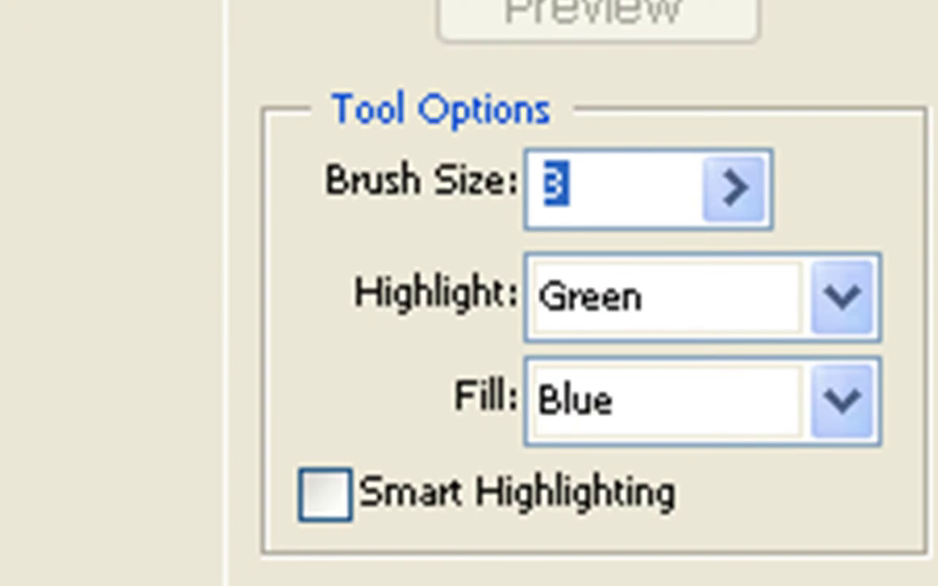
type("10")
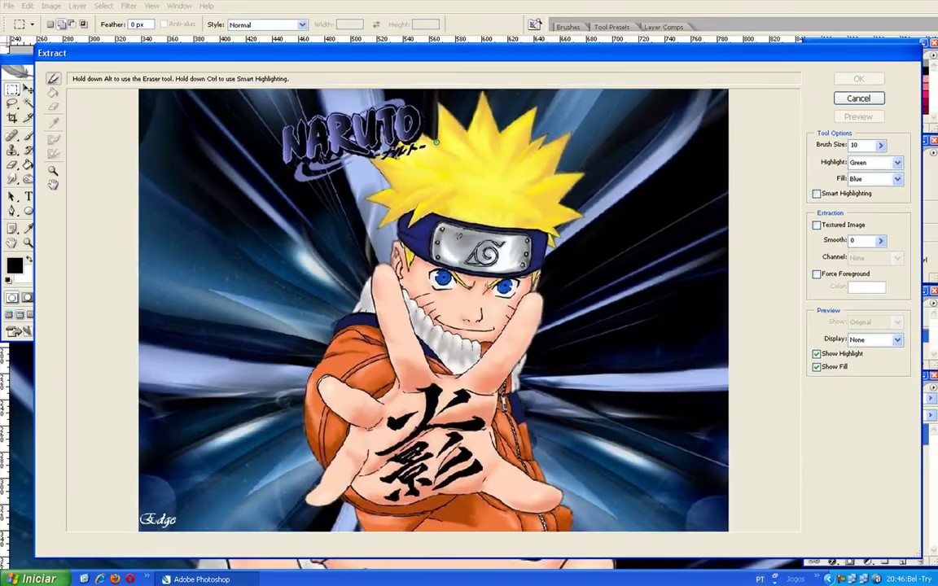
type("g")
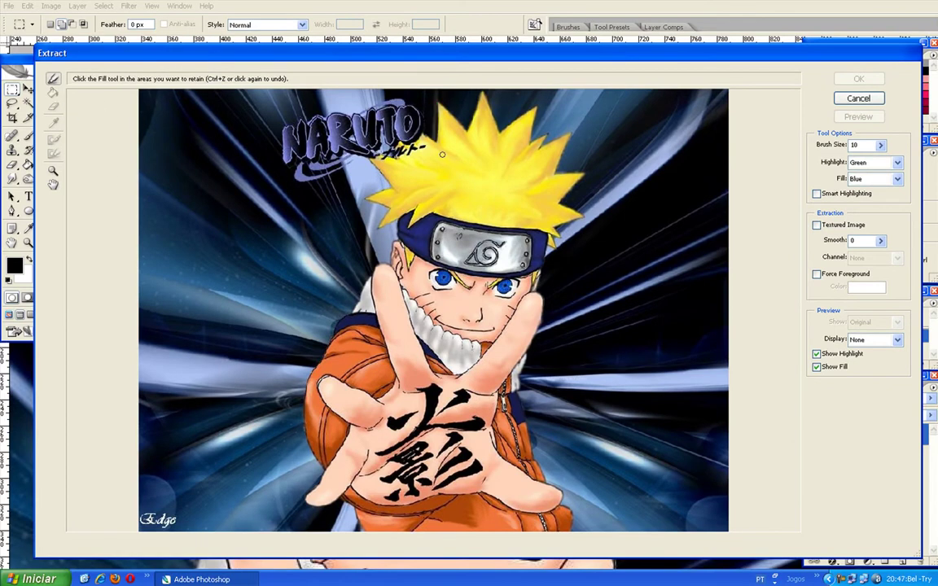
key("ctrl+plus")
Step: Trace the green edge highlight along Naruto's hair spikes, face and shoulders
left_click_drag(443, 157, 320, 329)
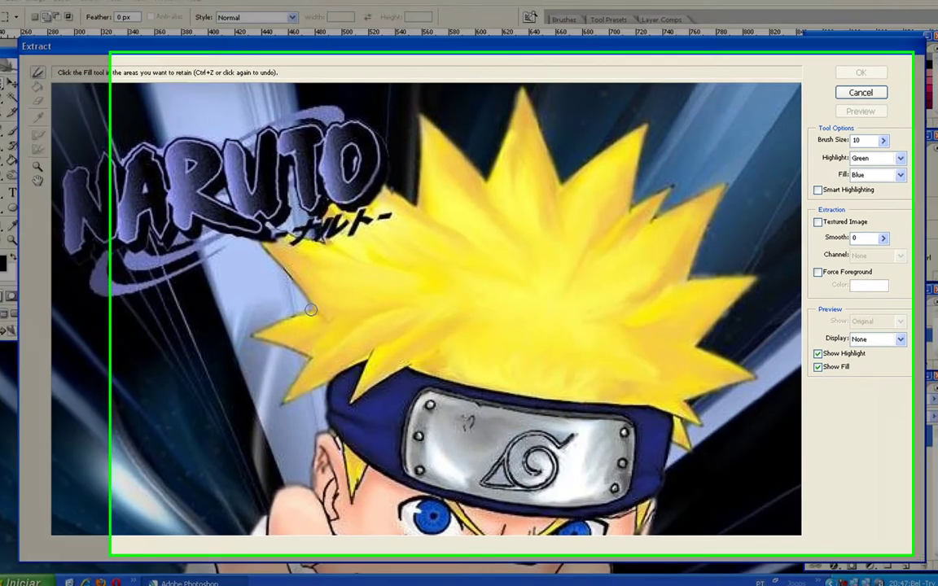
left_click_drag(323, 313, 315, 299)
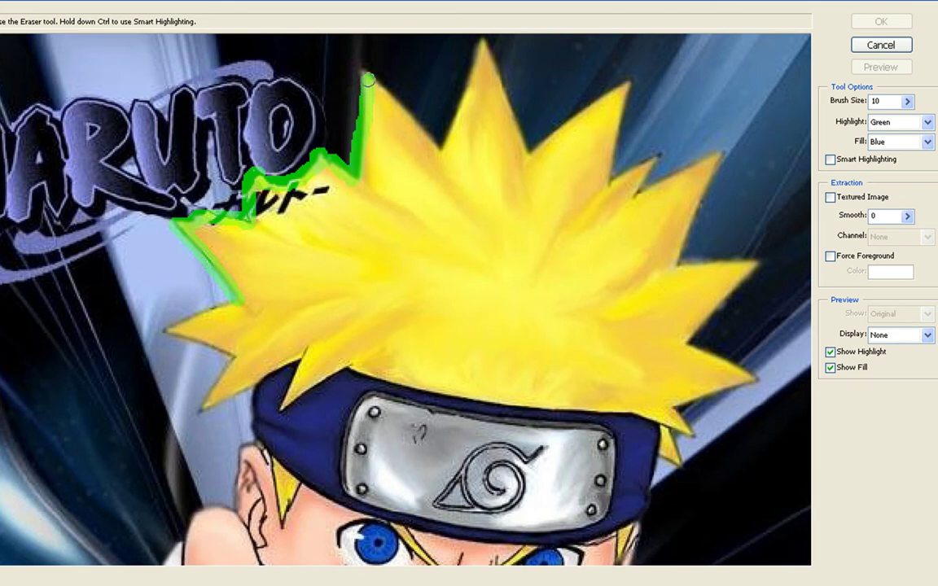
mouse_move(443, 143)
left_mouse_down()
mouse_move(474, 75)
mouse_move(519, 143)
mouse_move(578, 122)
left_mouse_up()
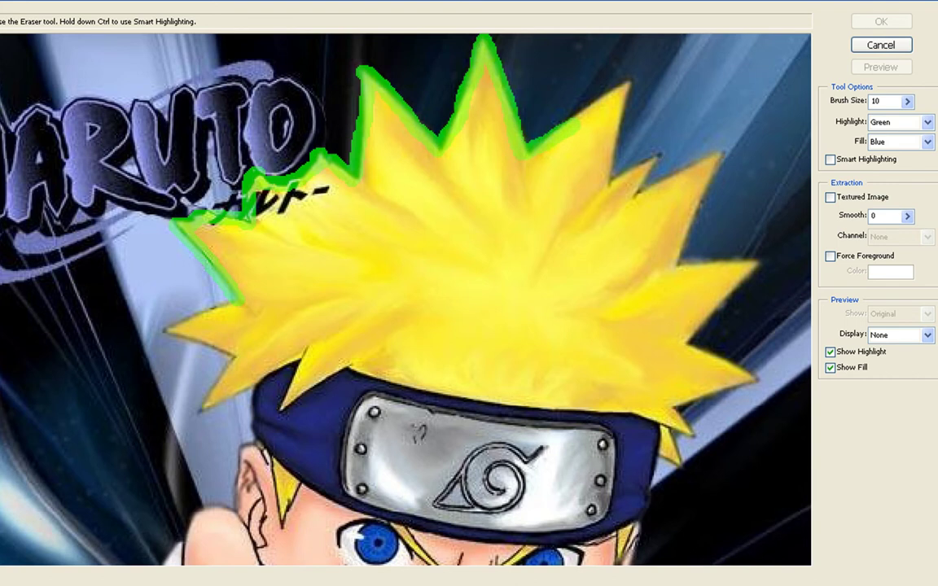
mouse_move(629, 106)
left_mouse_down()
mouse_move(617, 167)
mouse_move(664, 148)
mouse_move(696, 155)
mouse_move(690, 234)
mouse_move(790, 261)
mouse_move(714, 328)
left_mouse_up()
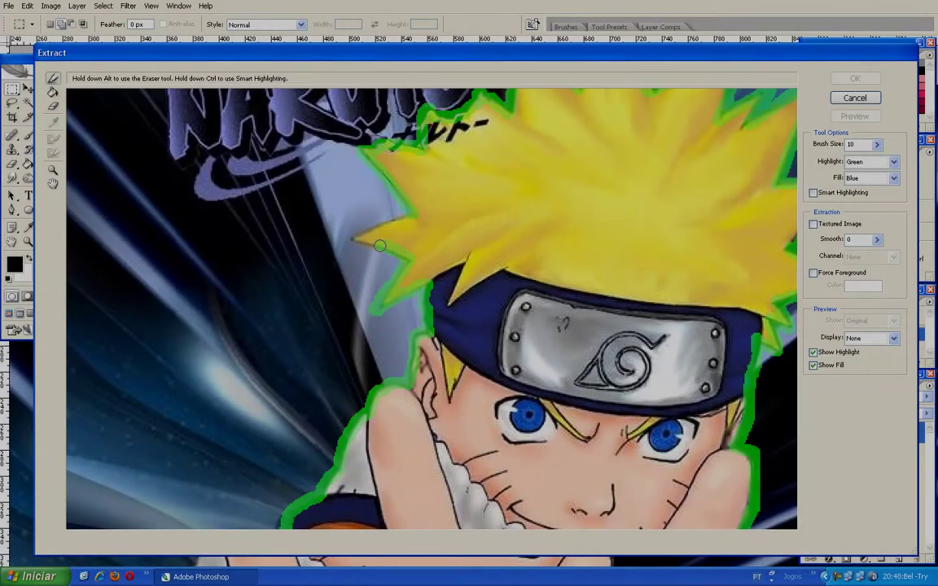
key("g")
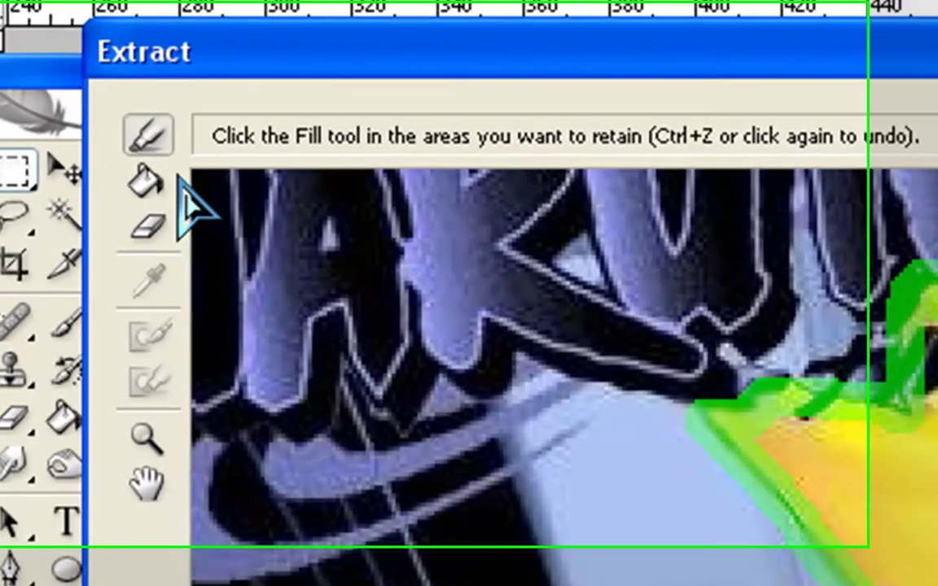
Step: Fill the area inside the green outline to mark Naruto for keeping
left_click(155, 186)
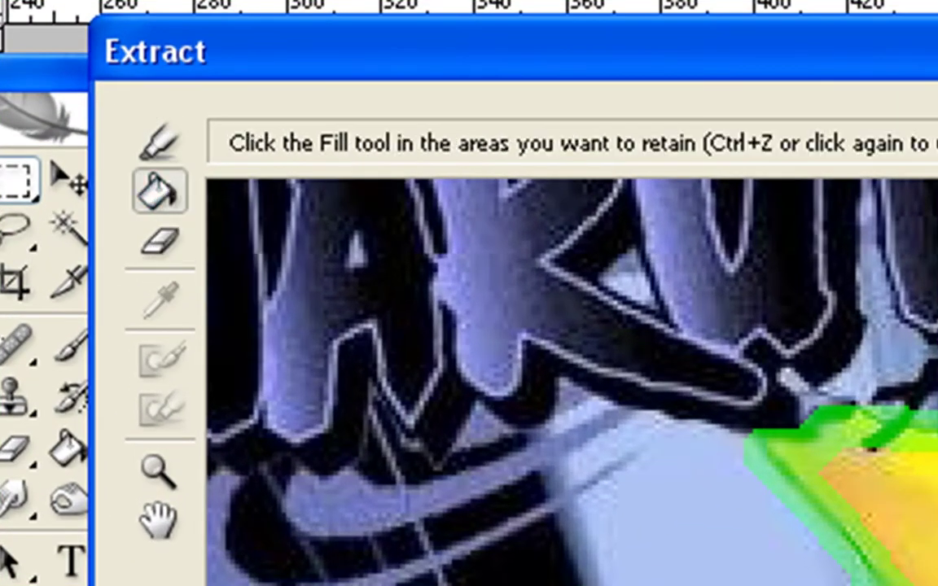
left_click(324, 427)
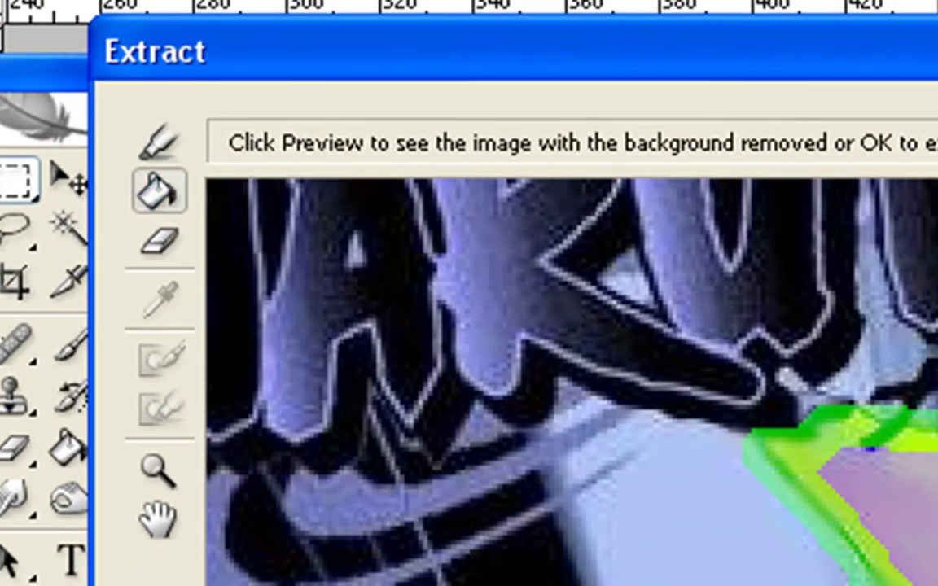
scroll(324, 428, "down", 3)
scroll(509, 272, "down", 3)
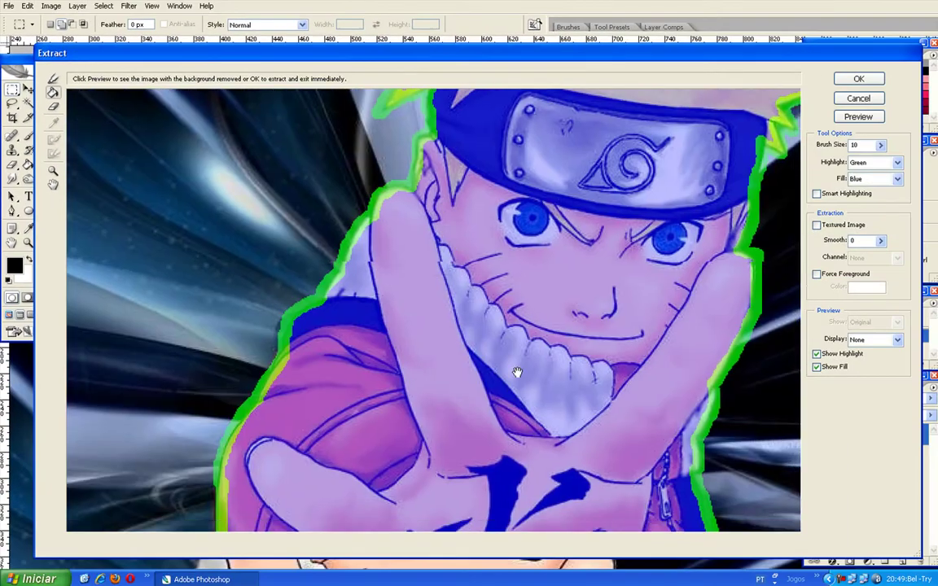
scroll(517, 373, "down", 3)
scroll(521, 319, "down", 3)
Step: Check the kanji and right edge, then preview the cutout on transparency
left_click_drag(530, 180, 398, 224)
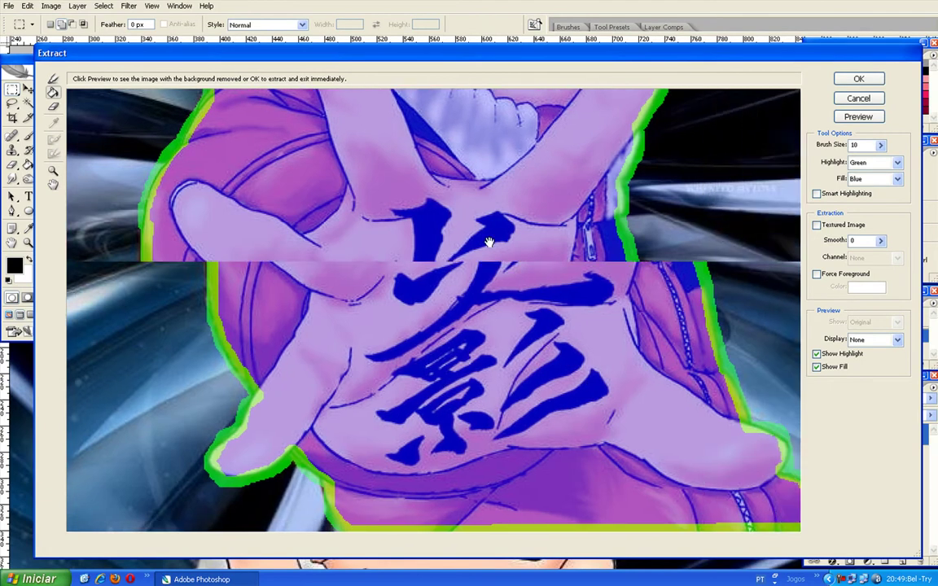
scroll(399, 225, "up", 5)
scroll(495, 283, "up", 3)
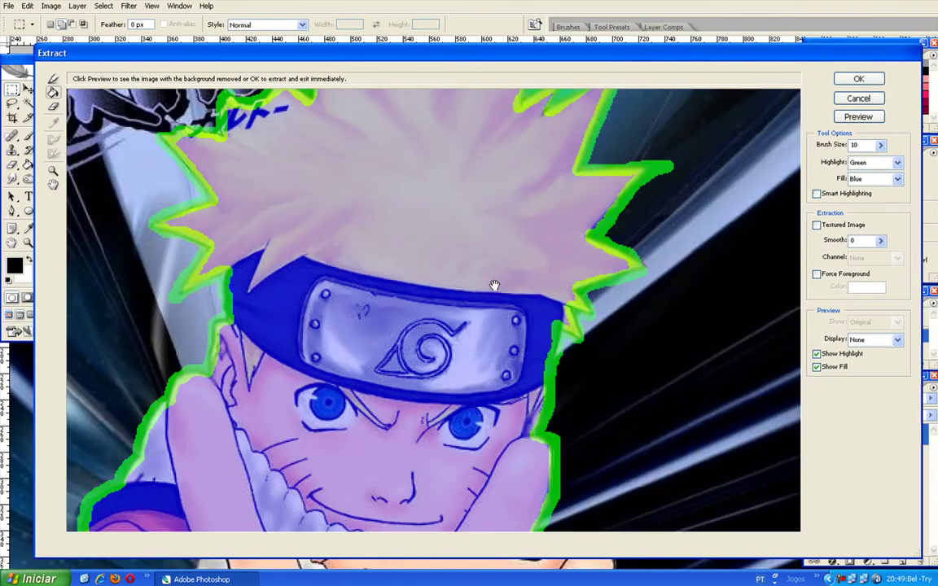
scroll(502, 314, "up", 2)
scroll(517, 326, "up", 2)
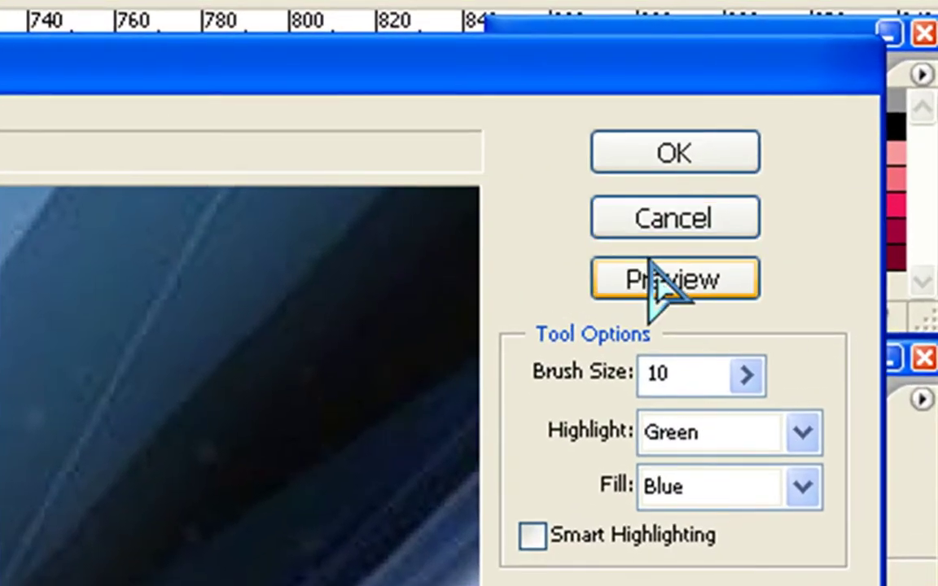
left_click(657, 281)
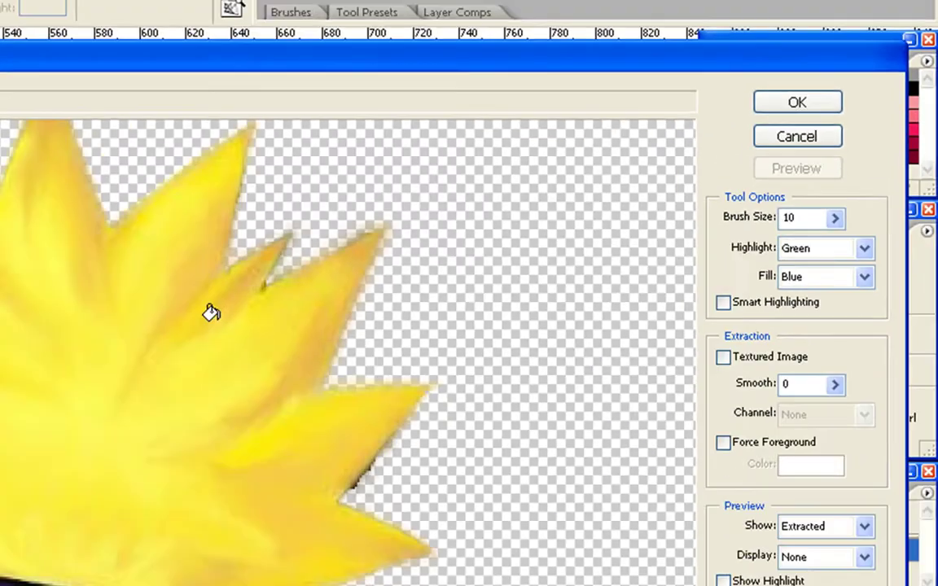
Step: Review the extraction preview and apply it, leaving Naruto on transparent Layer 0
scroll(458, 235, "down", 2)
scroll(458, 235, "down", 3)
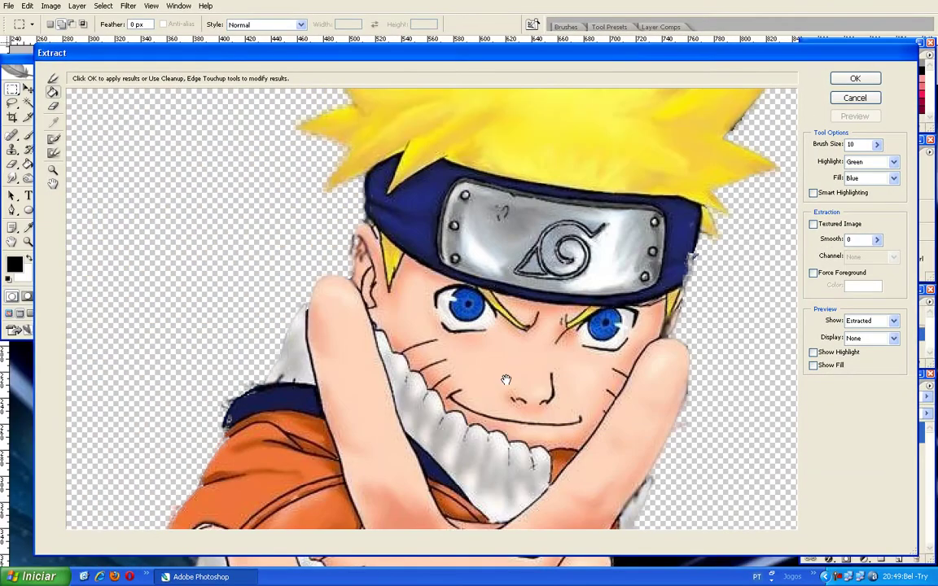
scroll(458, 234, "down", 3)
scroll(458, 234, "down", 2)
scroll(458, 235, "right", 2)
scroll(472, 277, "up", 2)
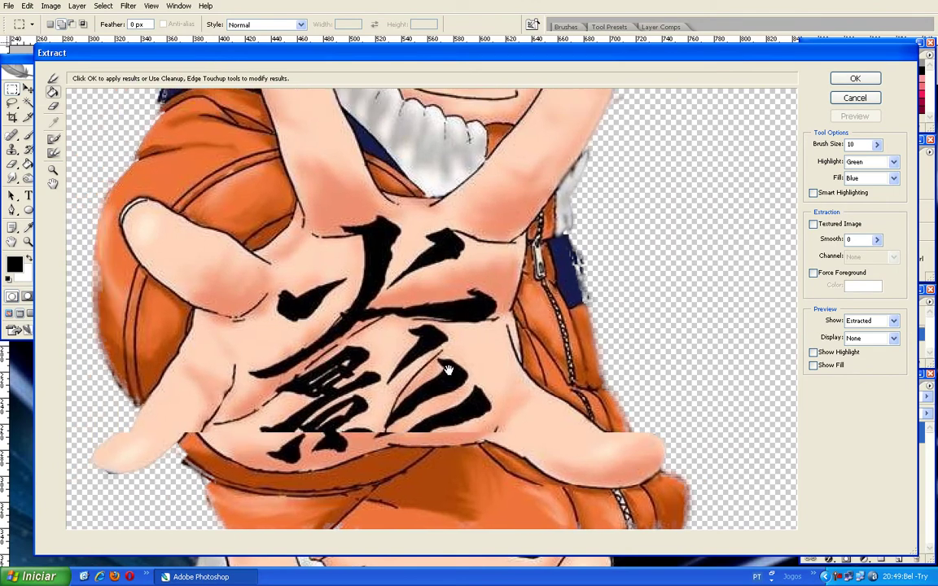
scroll(489, 342, "up", 3)
scroll(492, 355, "up", 3)
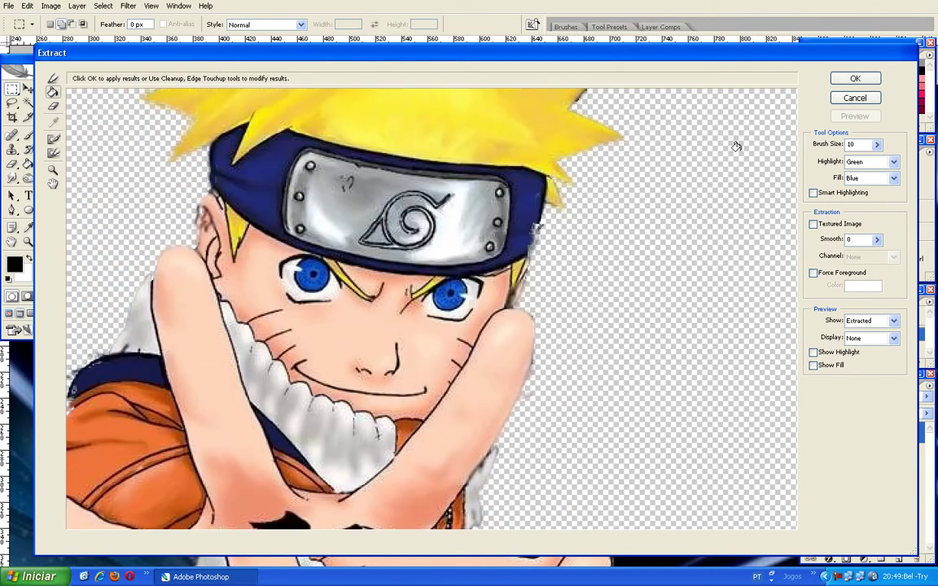
left_click(853, 79)
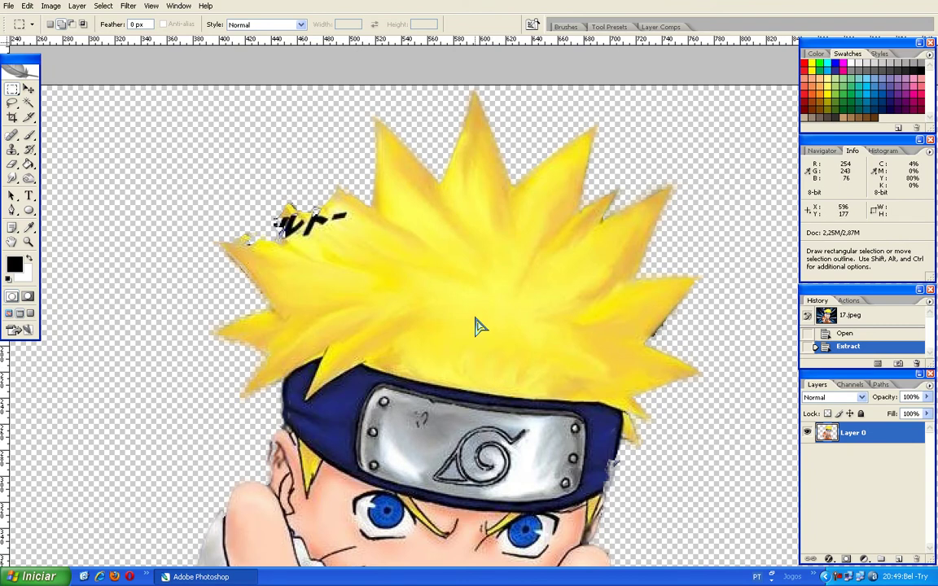
Step: Fit the whole Naruto cutout on screen, then zoom back in
scroll(576, 446, "down", 2)
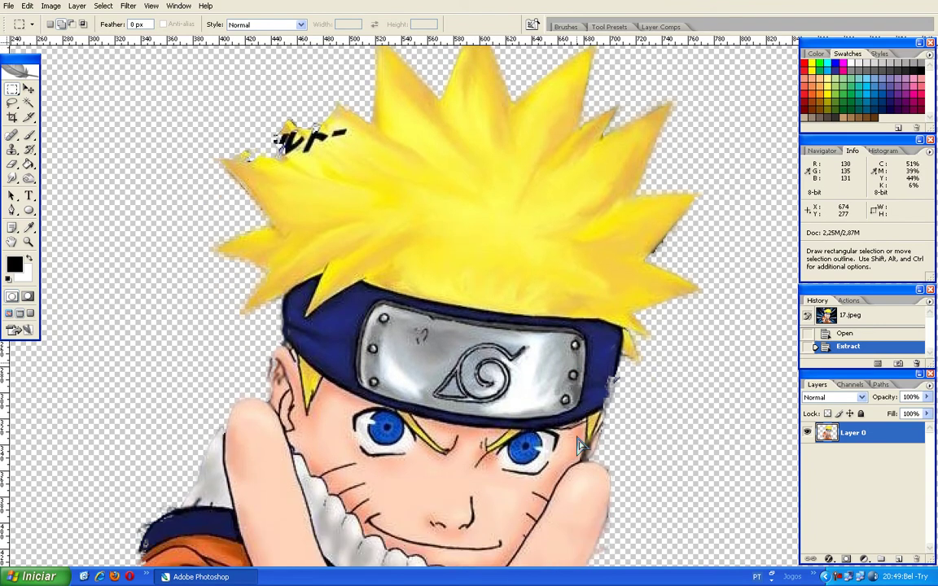
scroll(576, 446, "down", 2)
key("ctrl+0")
key("ctrl+plus")
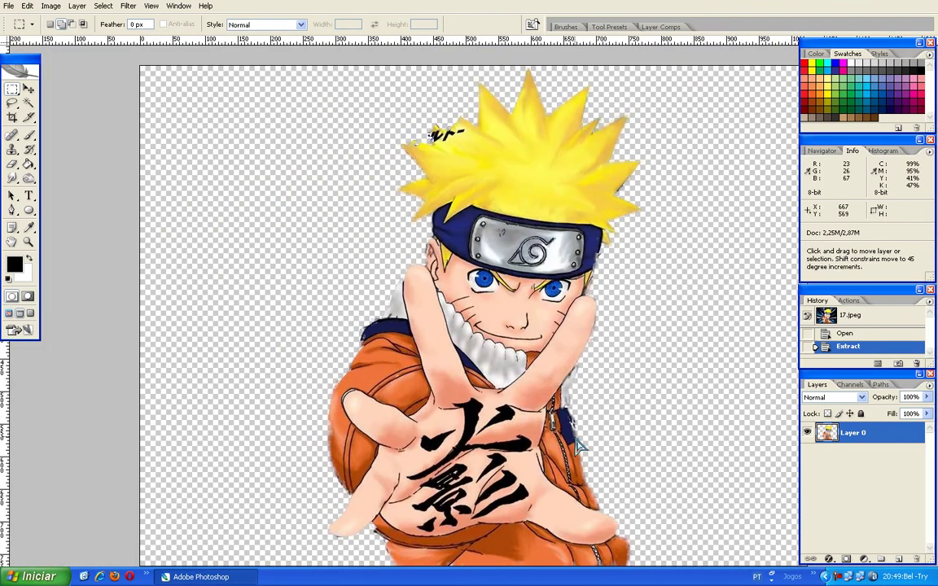
key("ctrl+minus")
key("ctrl+plus")
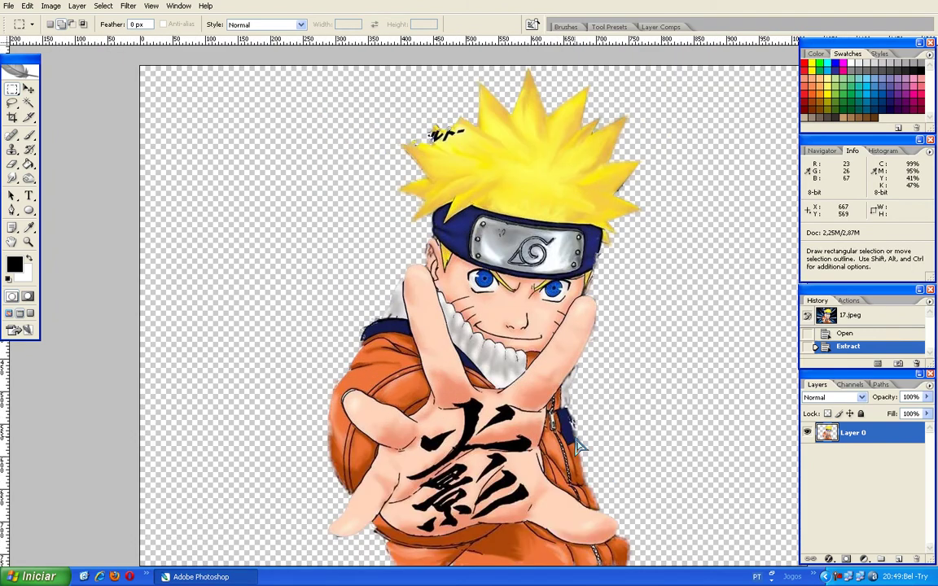
Step: Add Layer 1 beneath the cutout, fill it black, and reselect Layer 0
left_click(880, 560)
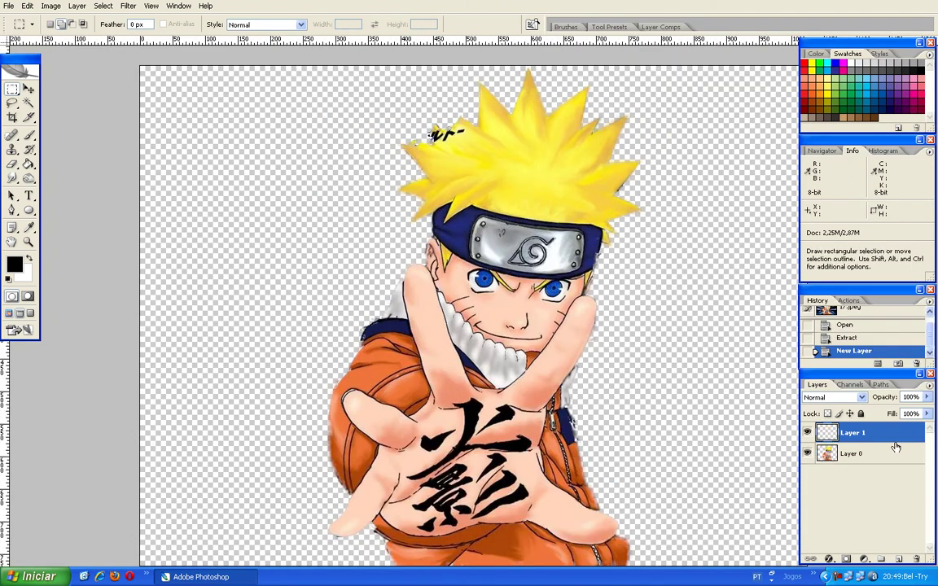
left_click_drag(863, 433, 880, 463)
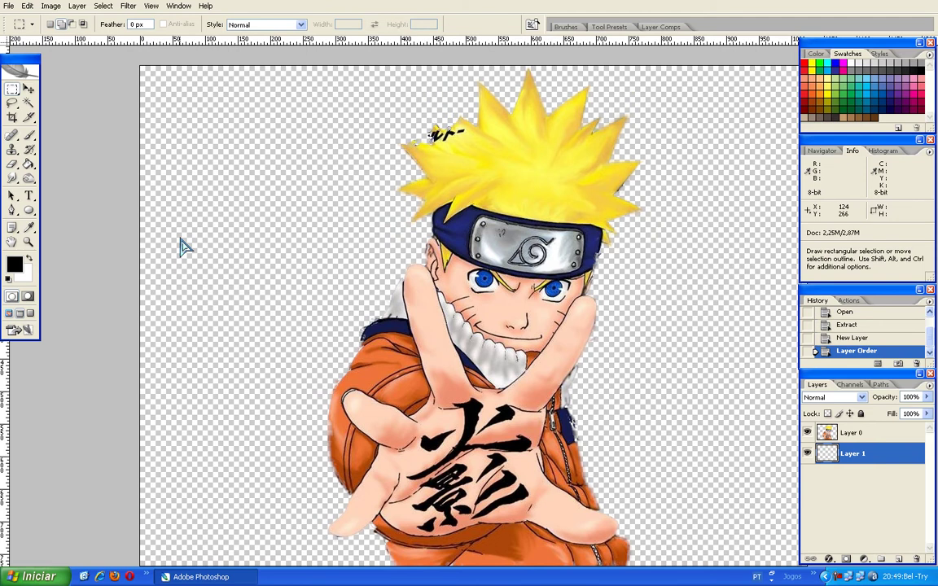
key("alt+BackSpace")
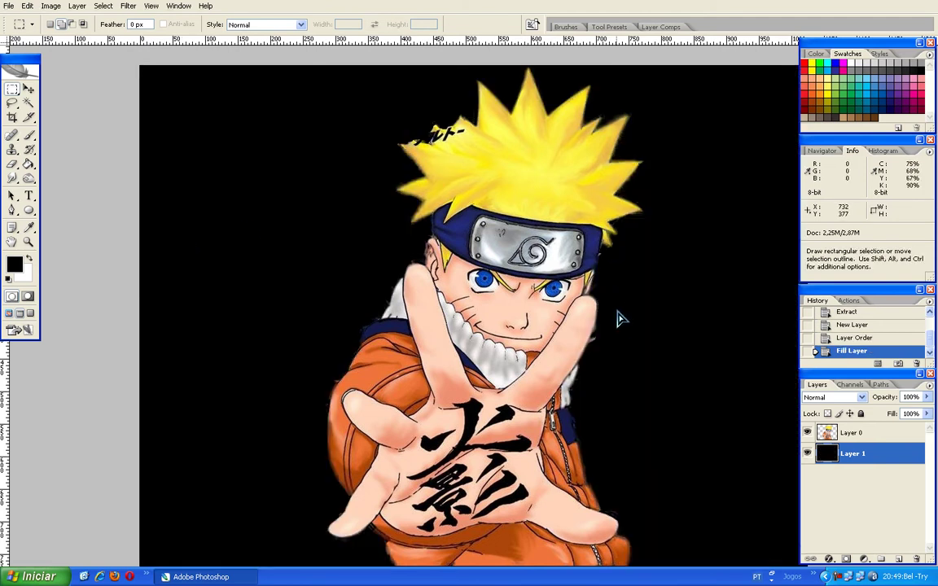
key("ctrl+plus")
key("ctrl+plus")
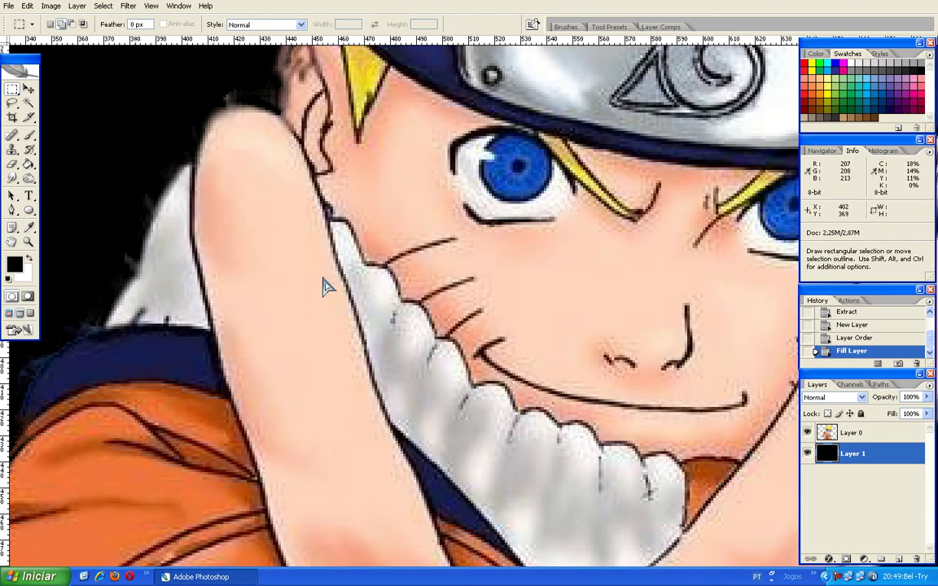
key("ctrl")
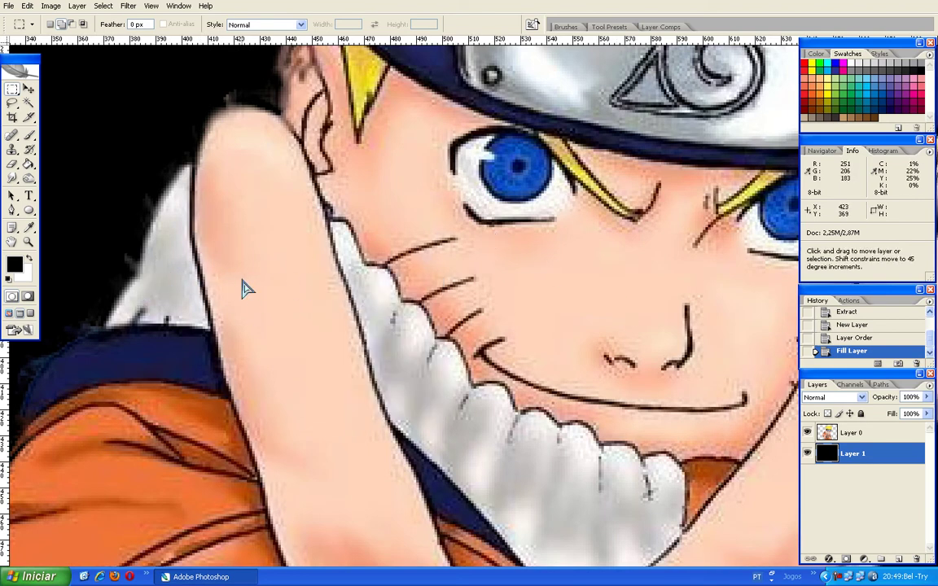
left_click(580, 438, "ctrl")
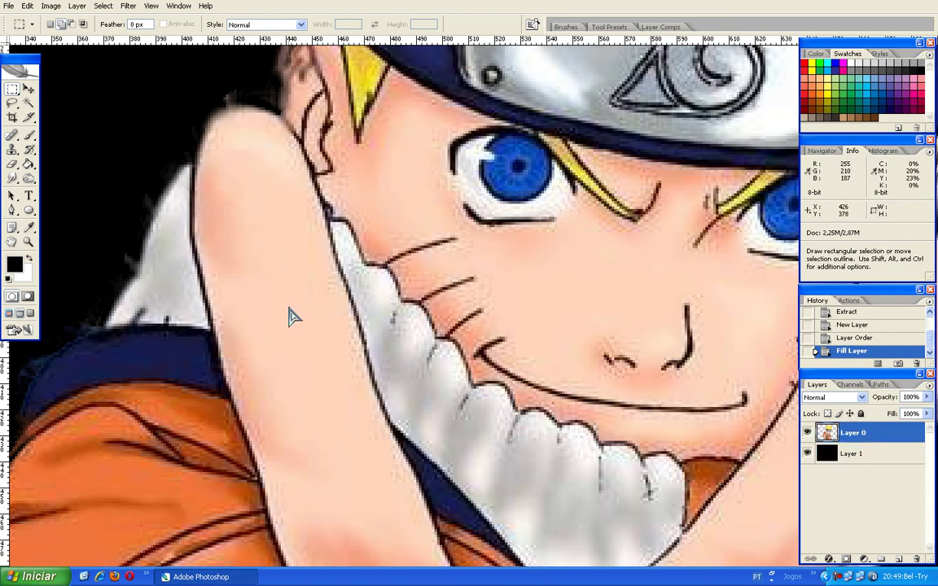
Step: Select the Move tool and zoom out from the cutout
scroll(293, 316, "down", 2)
left_click(28, 88)
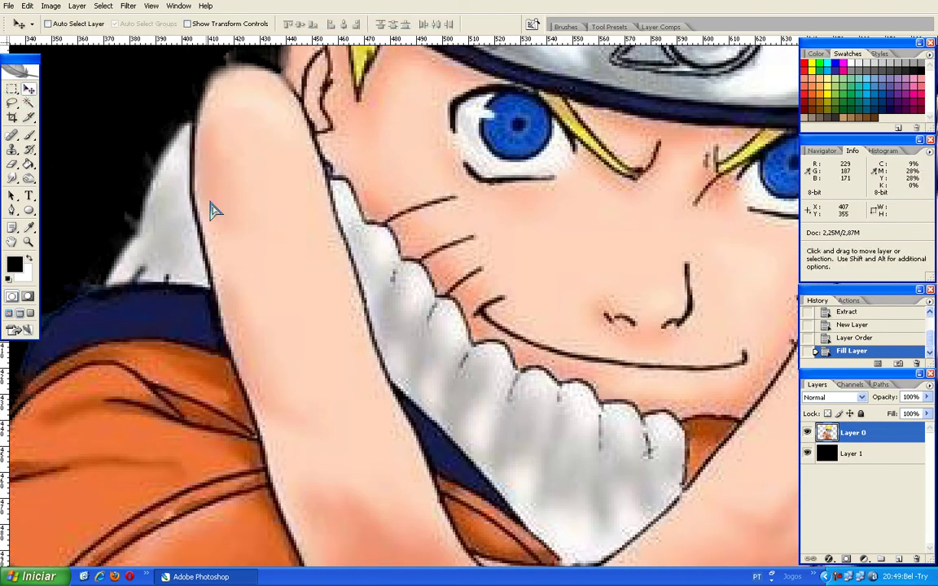
scroll(309, 255, "down", 2)
scroll(310, 255, "down", 2)
scroll(310, 255, "up", 2)
scroll(310, 256, "down", 2)
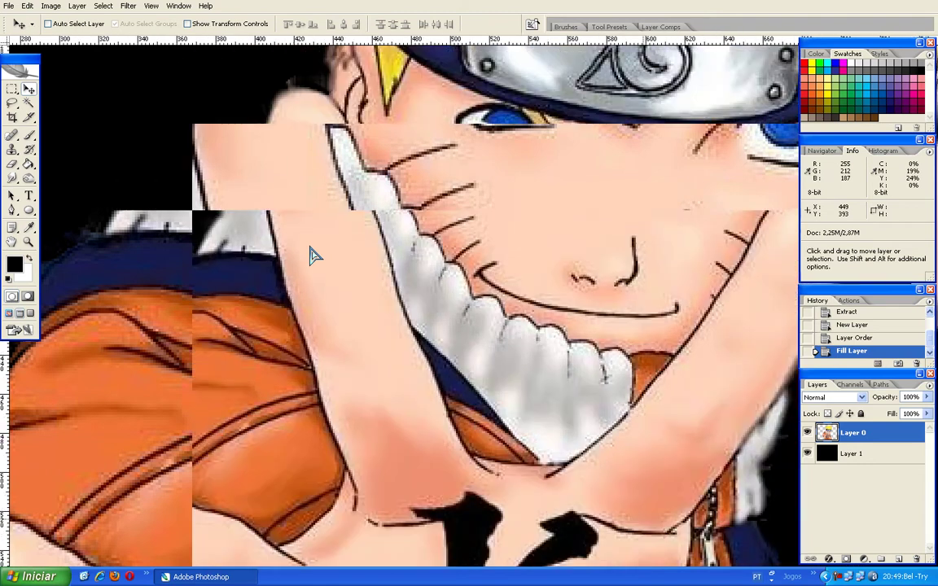
scroll(312, 256, "down", 2)
scroll(311, 256, "down", 2)
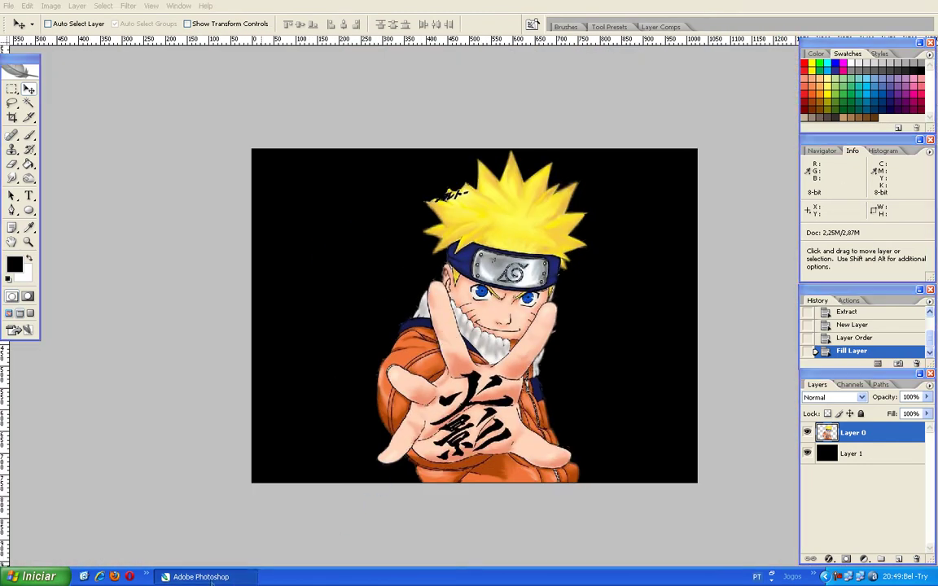
Step: Leave full-screen mode for the normal window layout and zoom back in
key("f")
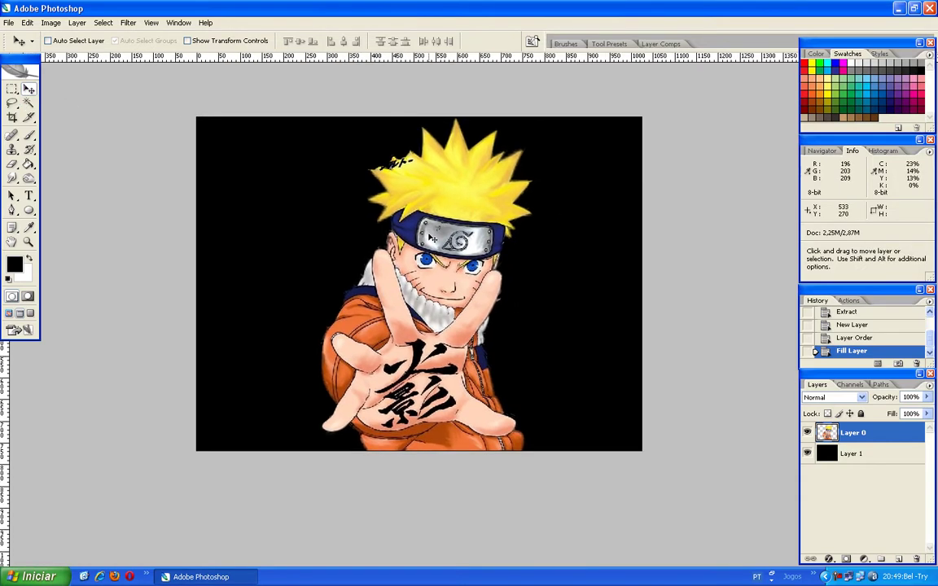
scroll(432, 238, "up", 3)
scroll(432, 238, "up", 1)
scroll(347, 187, "up", 1)
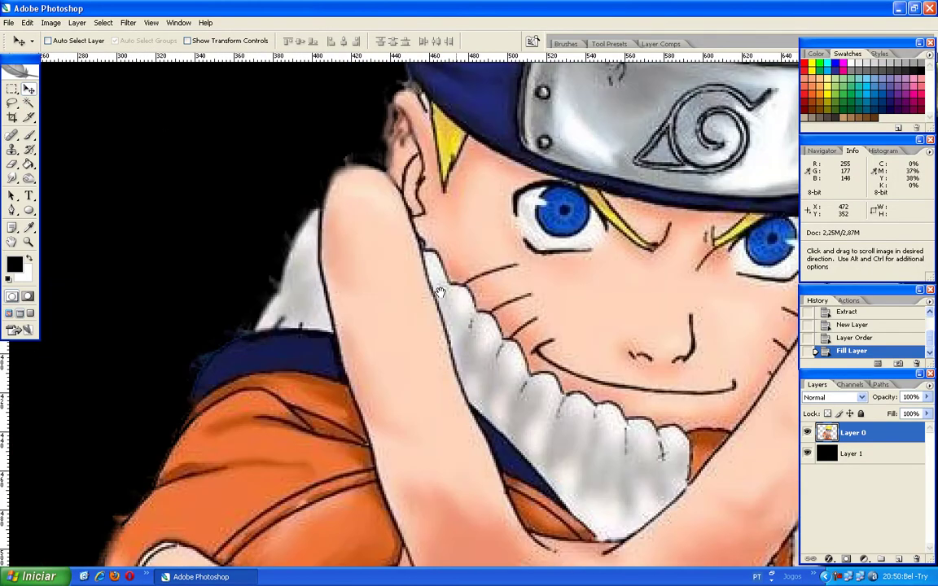
Step: Switch to a 42 px eraser and erase leftover pixels along and beside the arm edge
key("e")
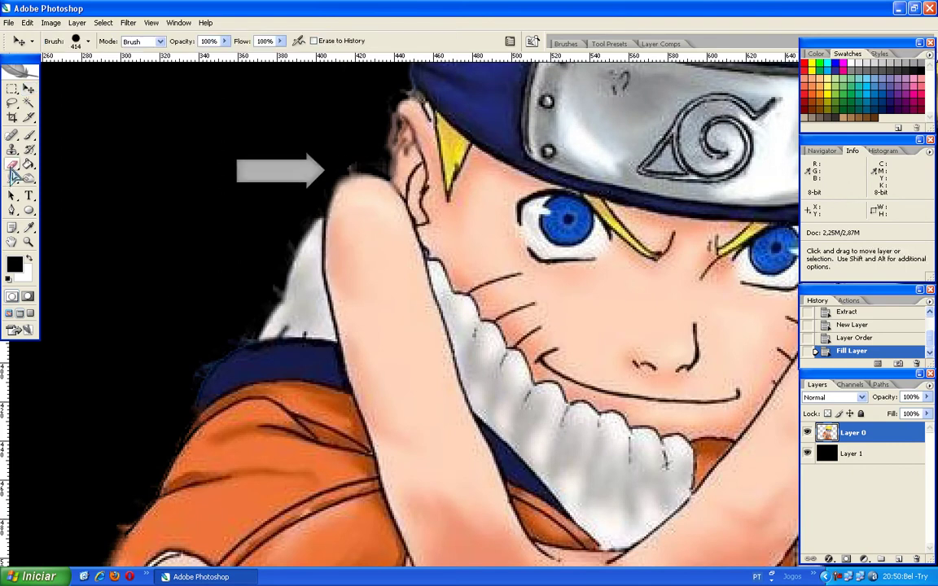
right_click(313, 163)
left_click_drag(431, 183, 348, 183)
left_click(272, 149)
left_click(289, 147)
right_click(290, 159)
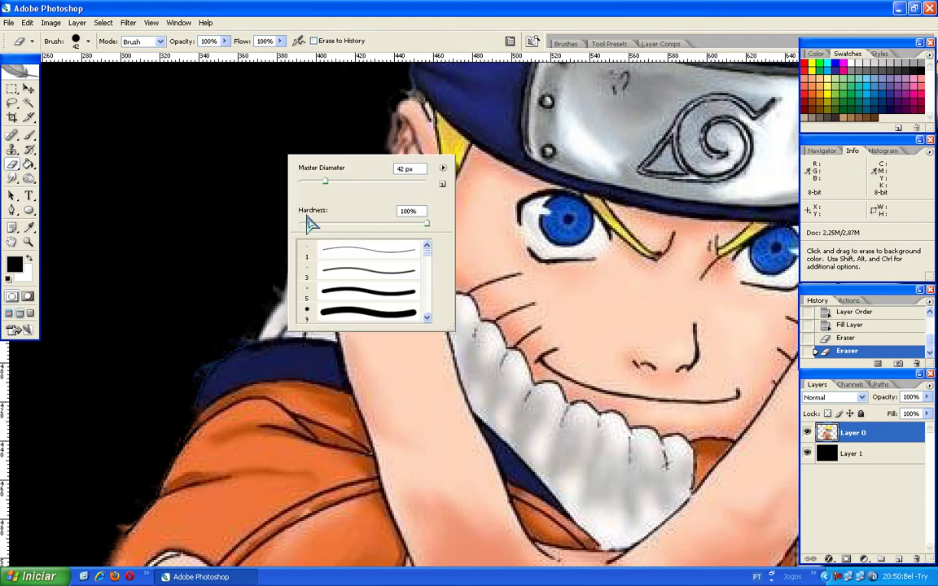
left_click(203, 143)
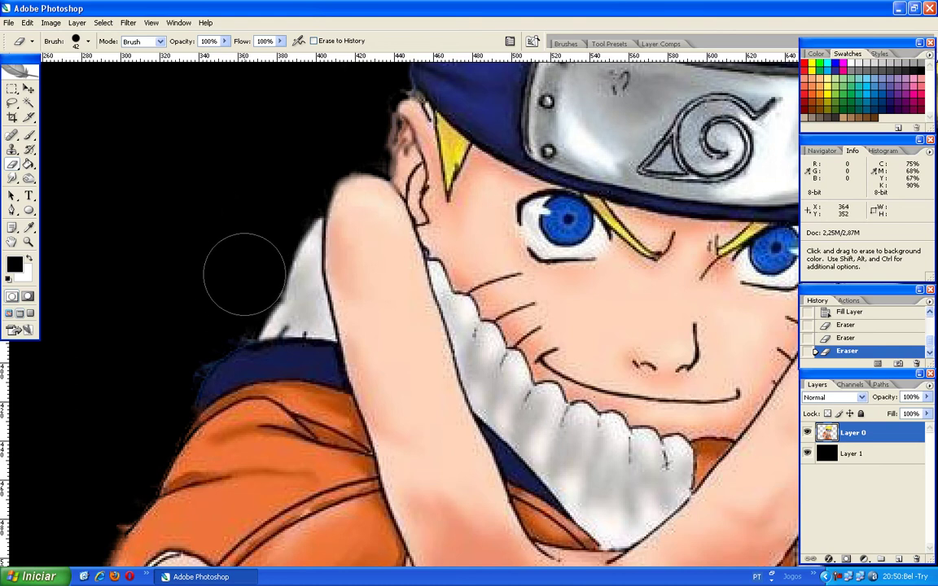
Step: Erase the grey residue under the fingertip while checking the sleeve, hand and jacket zipper edges
left_click_drag(308, 236, 565, 121)
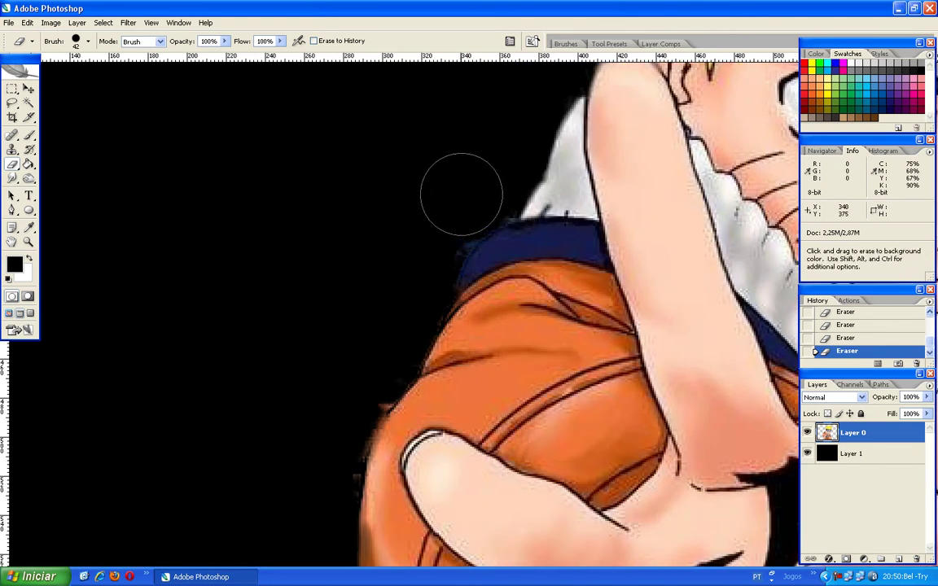
left_click_drag(379, 257, 457, 151)
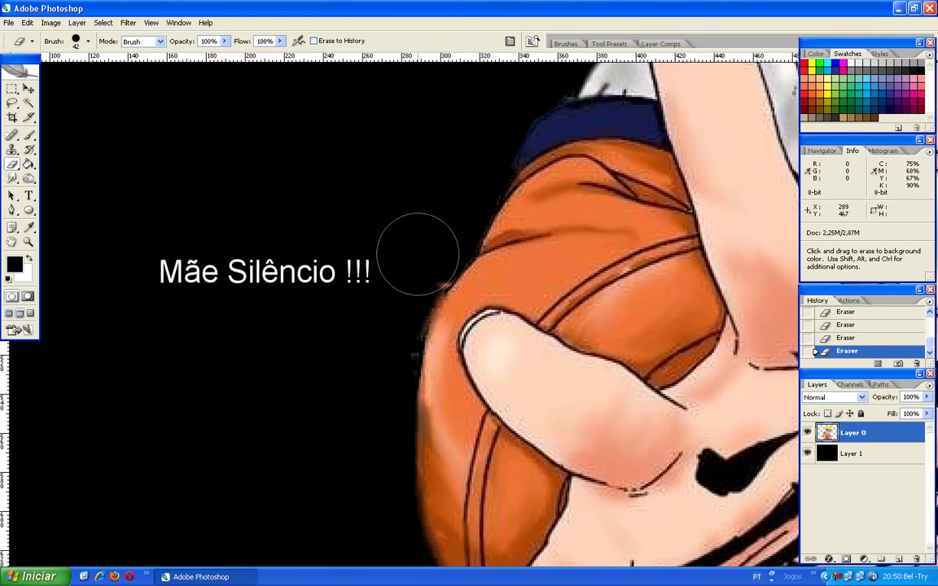
left_click_drag(562, 413, 469, 119)
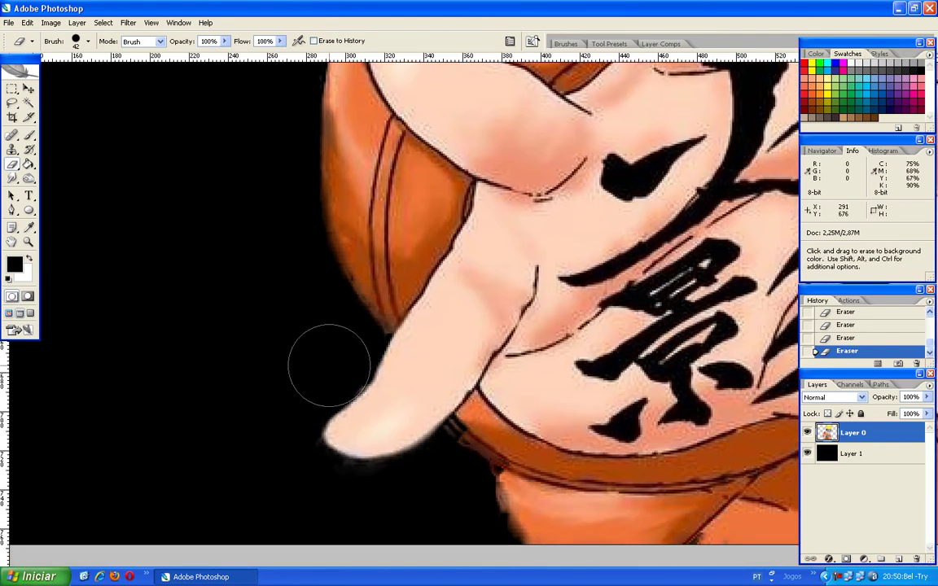
left_click_drag(329, 496, 382, 502)
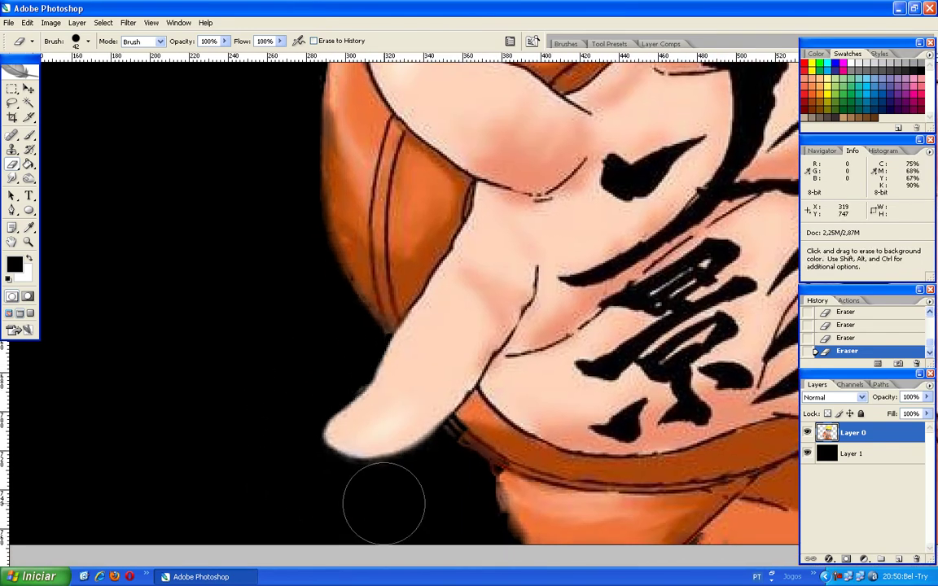
mouse_move(257, 482)
left_mouse_down()
mouse_move(567, 388)
mouse_move(293, 465)
left_mouse_up()
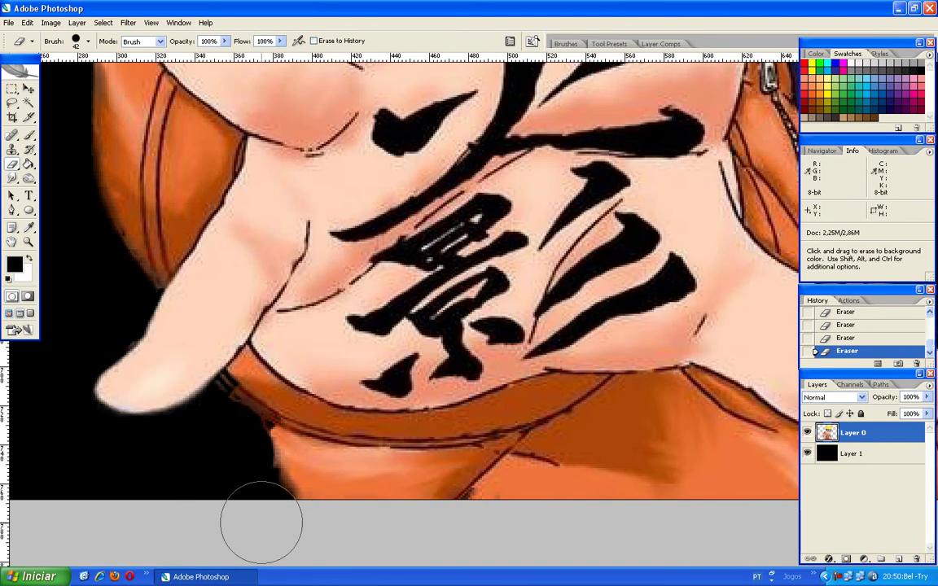
mouse_move(692, 240)
left_mouse_down()
mouse_move(537, 363)
mouse_move(326, 326)
left_mouse_up()
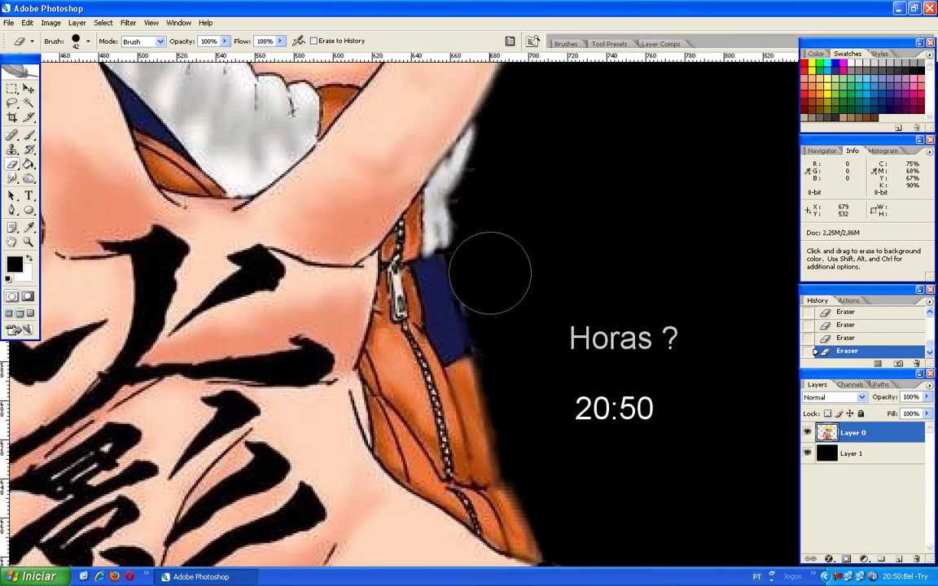
scroll(529, 411, "up", 3)
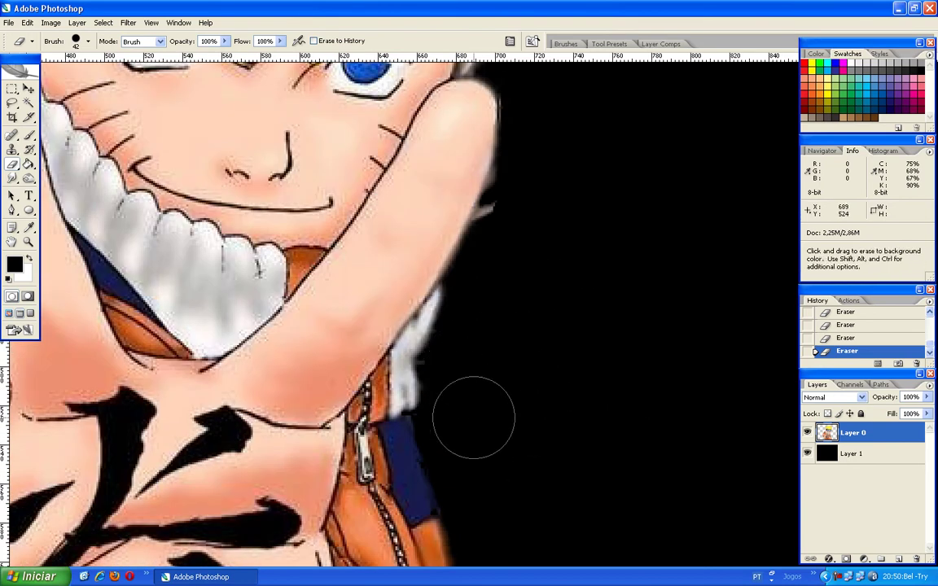
scroll(489, 416, "up", 3)
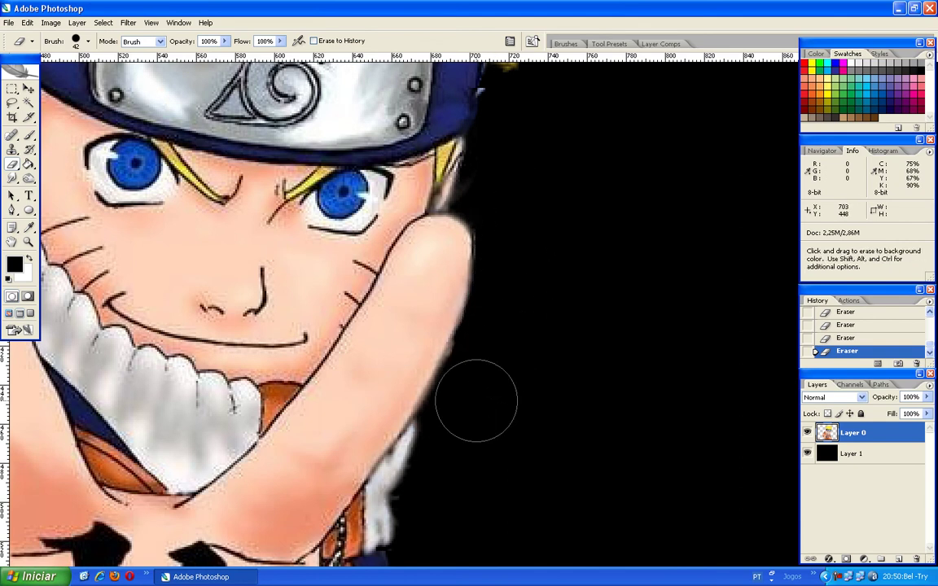
scroll(534, 192, "up", 4)
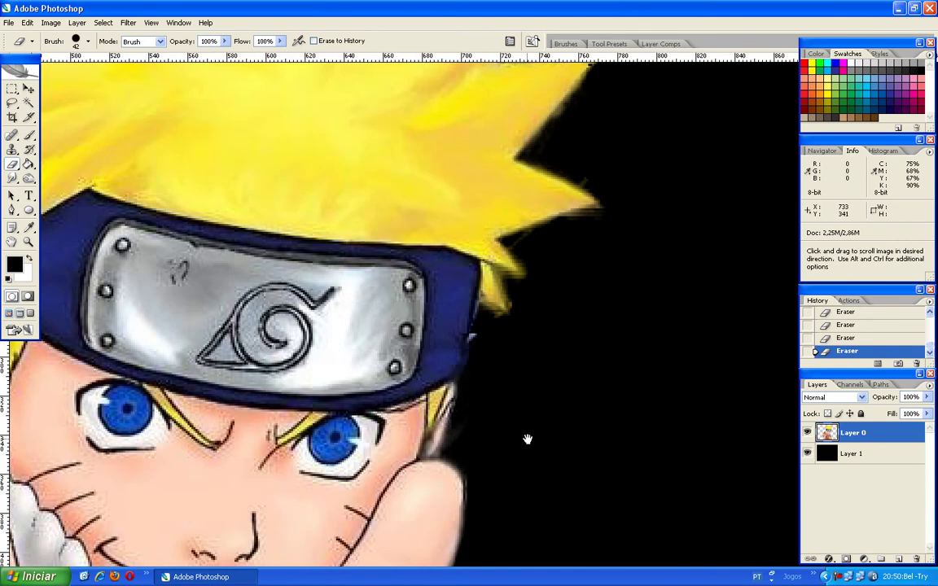
Step: Set the eraser to 15 px and tidy the hair spikes and jacket edges, checking the whole image
right_click(531, 406)
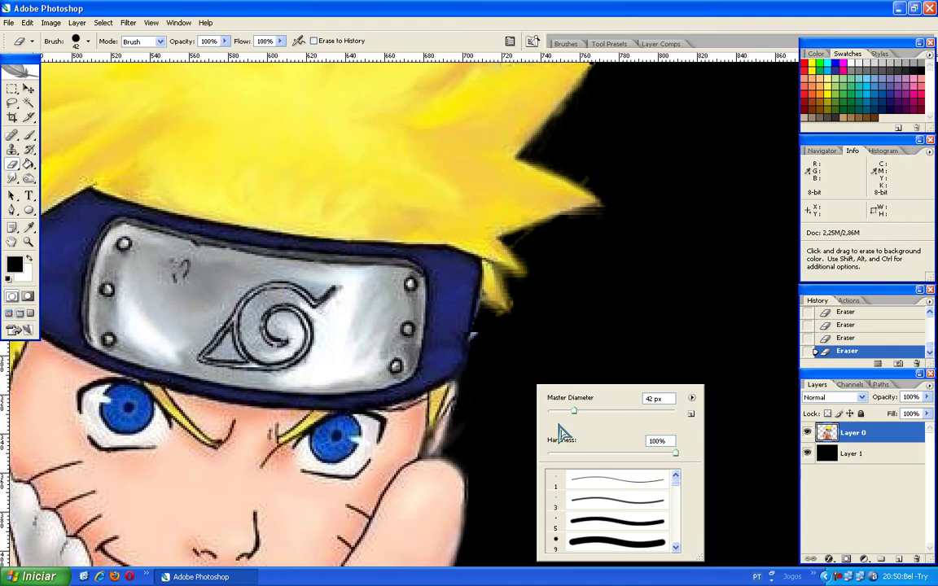
key("Return")
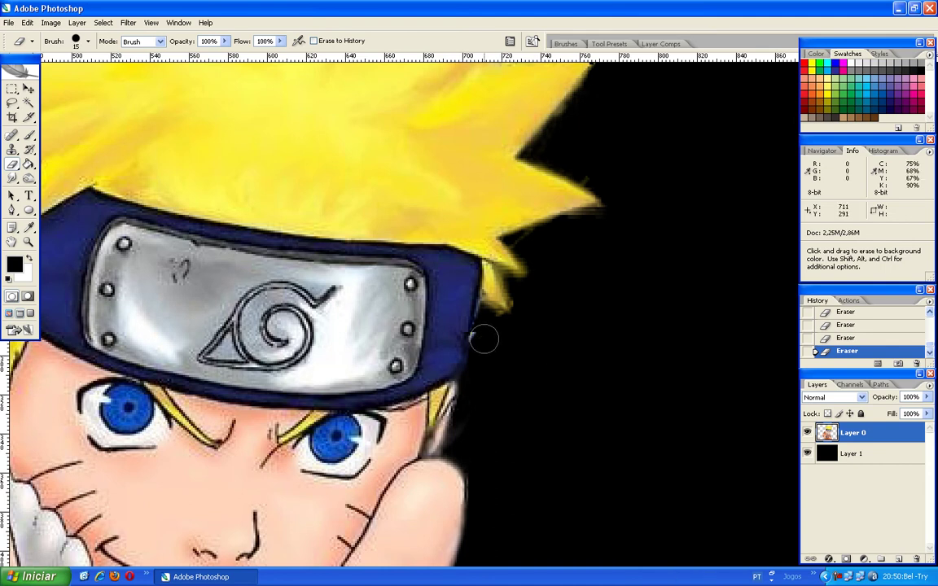
scroll(505, 407, "up", 1)
scroll(513, 407, "up", 2)
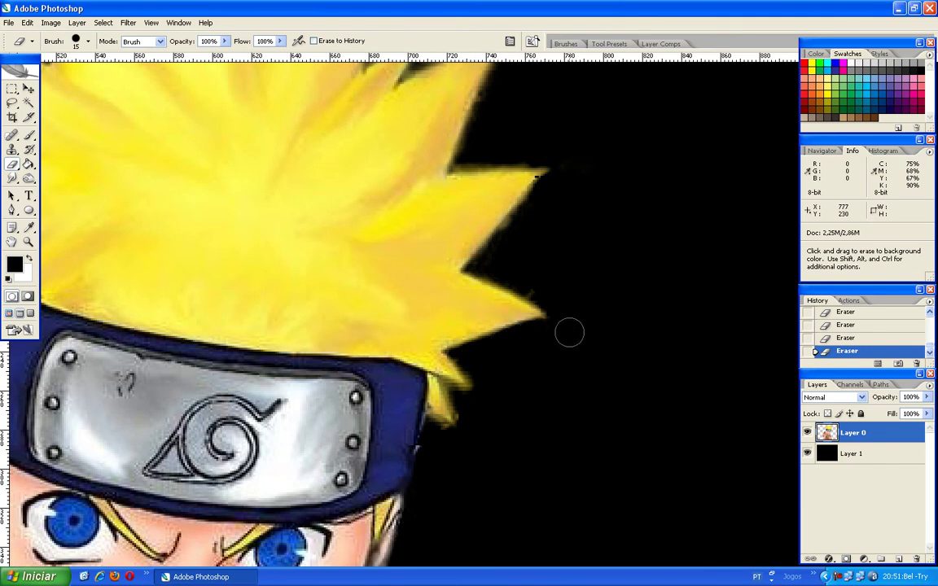
scroll(574, 350, "up", 2)
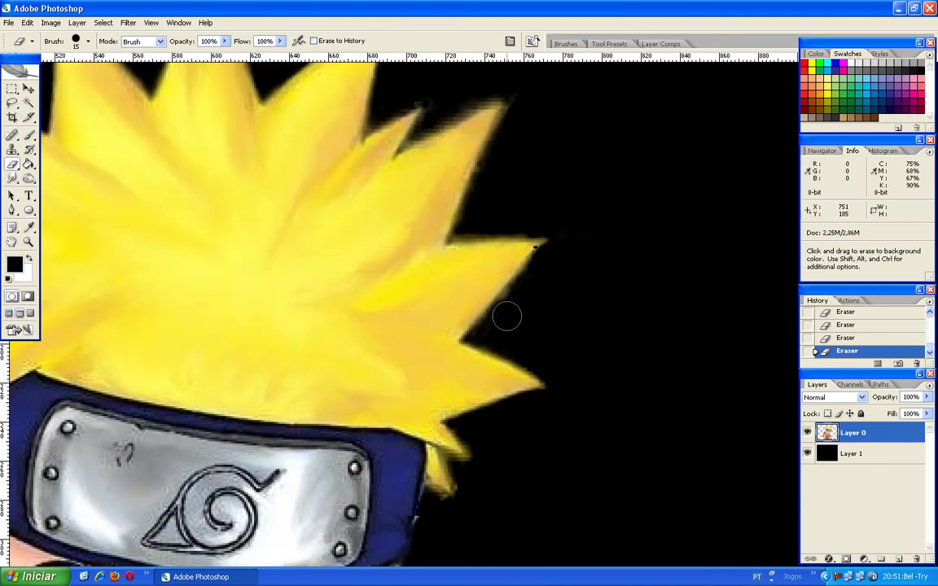
scroll(513, 342, "up", 3)
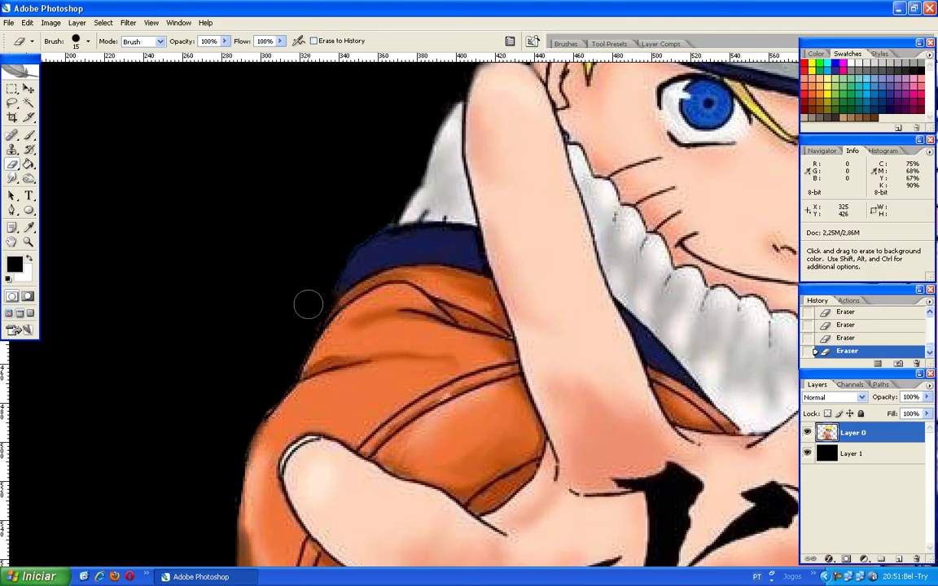
left_click_drag(385, 341, 244, 244)
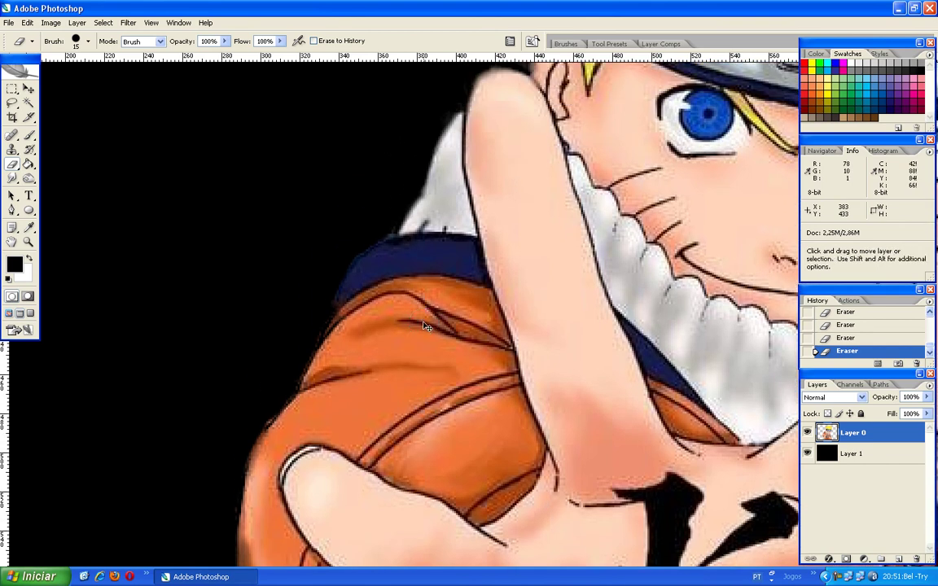
key("ctrl+minus")
key("ctrl+minus")
key("ctrl+plus")
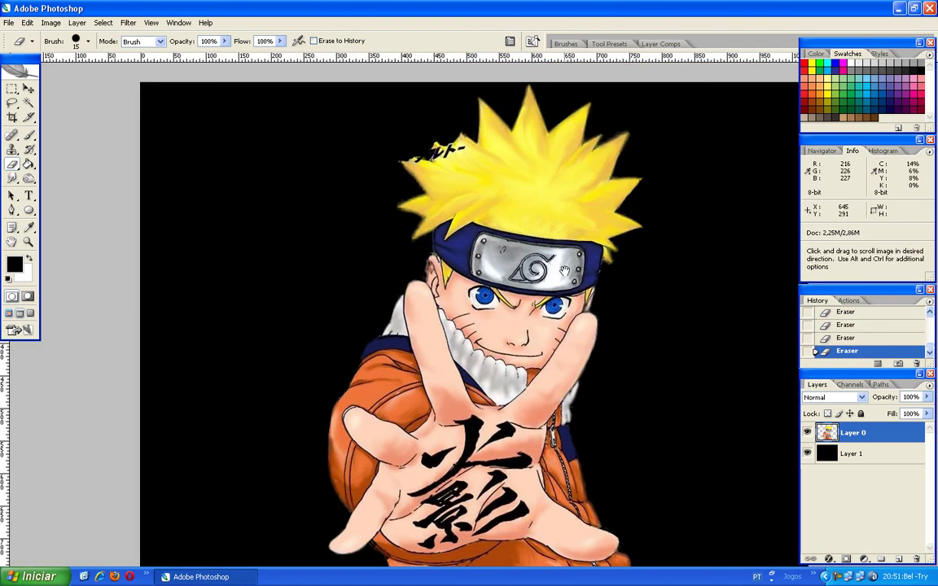
Step: Set the eraser to 435 px with 0% hardness and zoom out to the whole image
key("ctrl+plus")
scroll(598, 320, "down", 1)
scroll(587, 320, "down", 1)
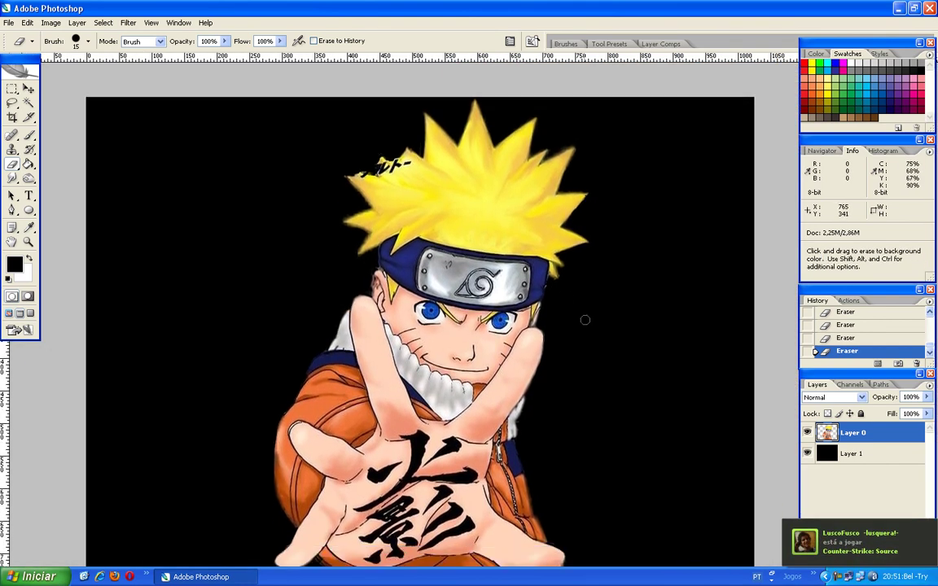
right_click(244, 169)
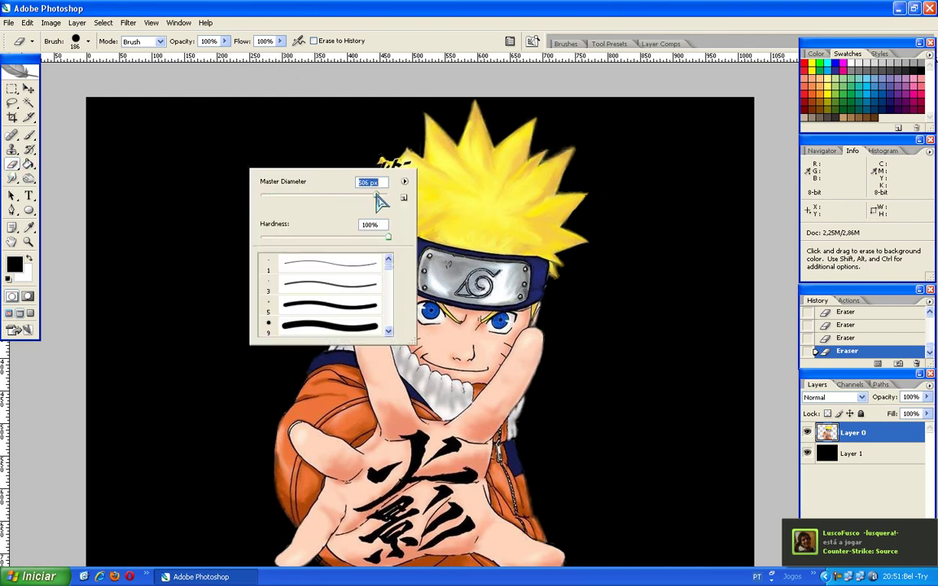
left_click_drag(377, 198, 340, 195)
left_click(659, 232)
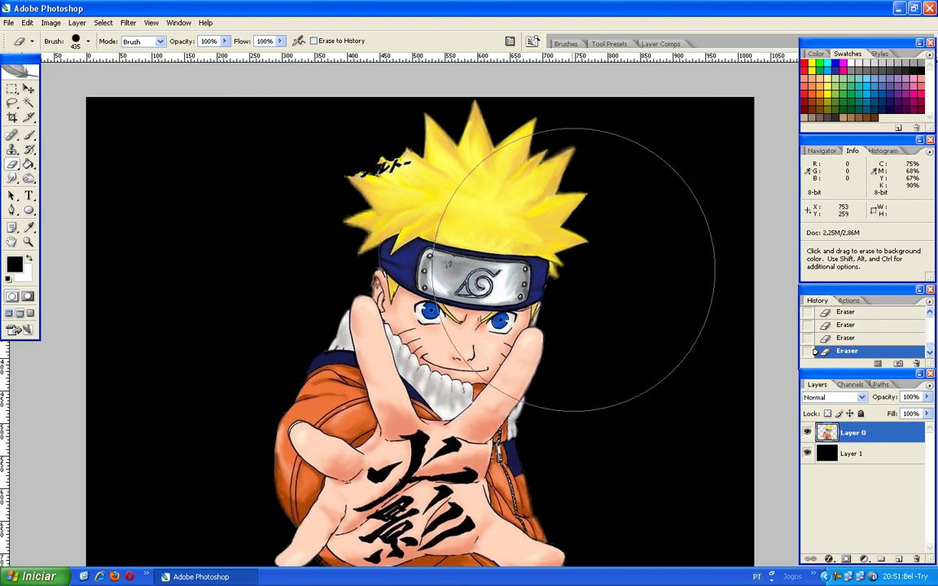
left_click_drag(505, 213, 493, 218)
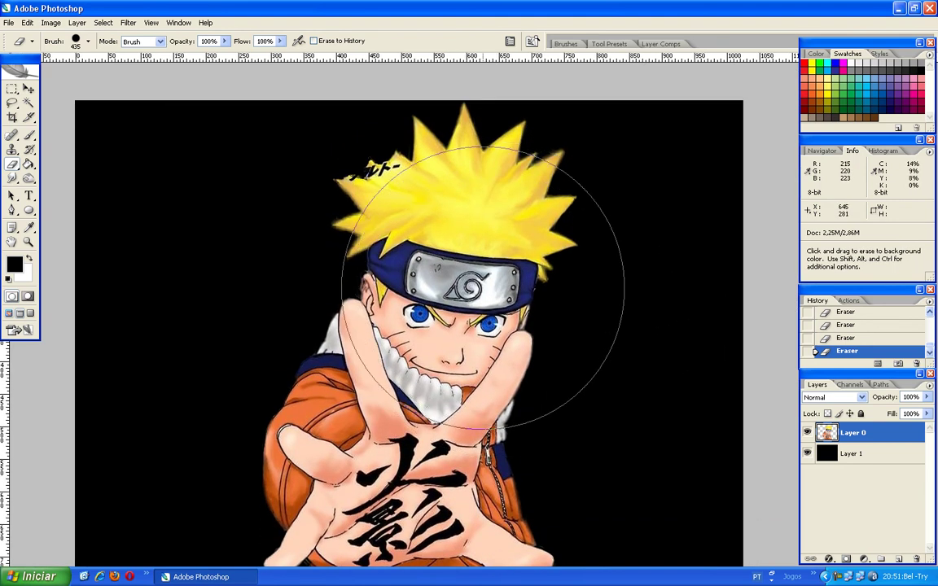
key("ctrl+minus")
key("ctrl+minus")
key("ctrl+minus")
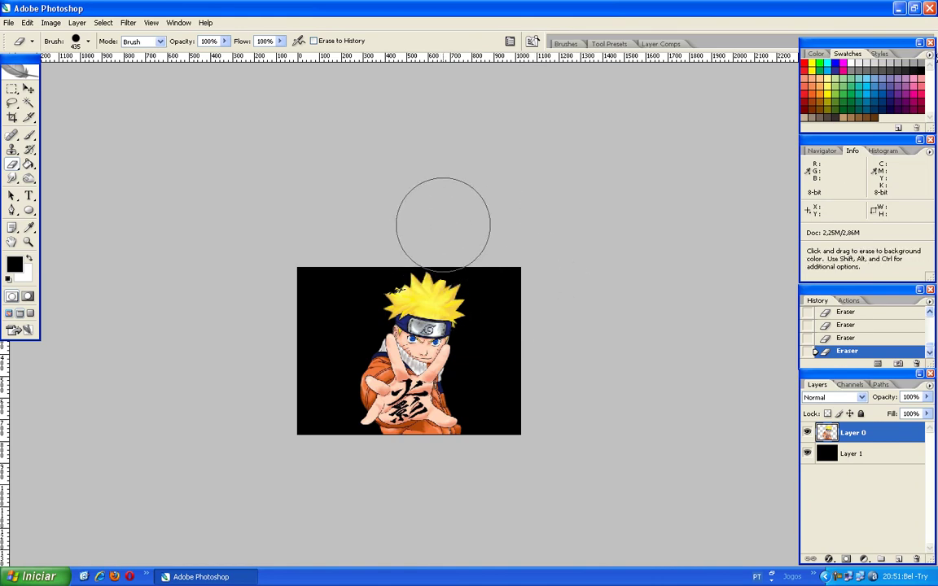
right_click(464, 297)
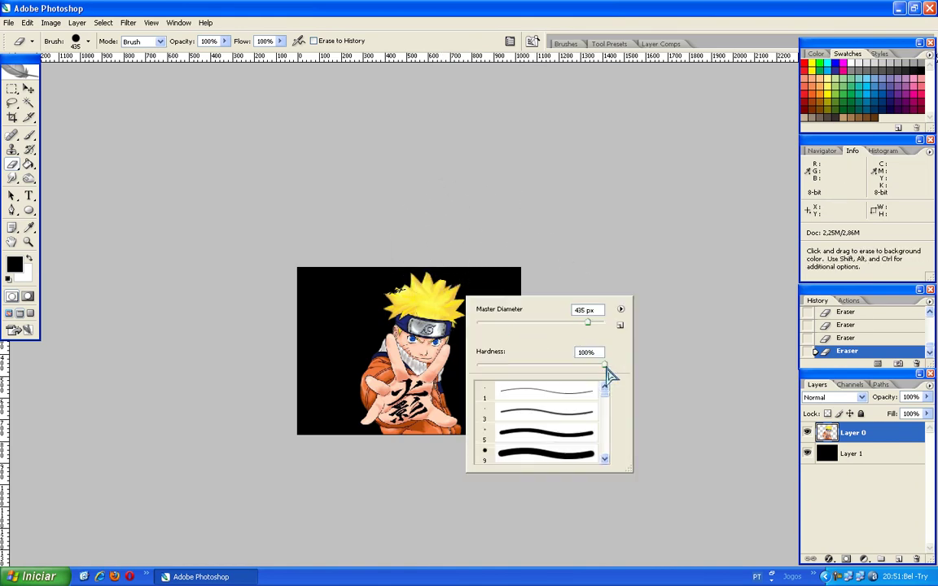
left_click_drag(605, 366, 477, 365)
key("Return")
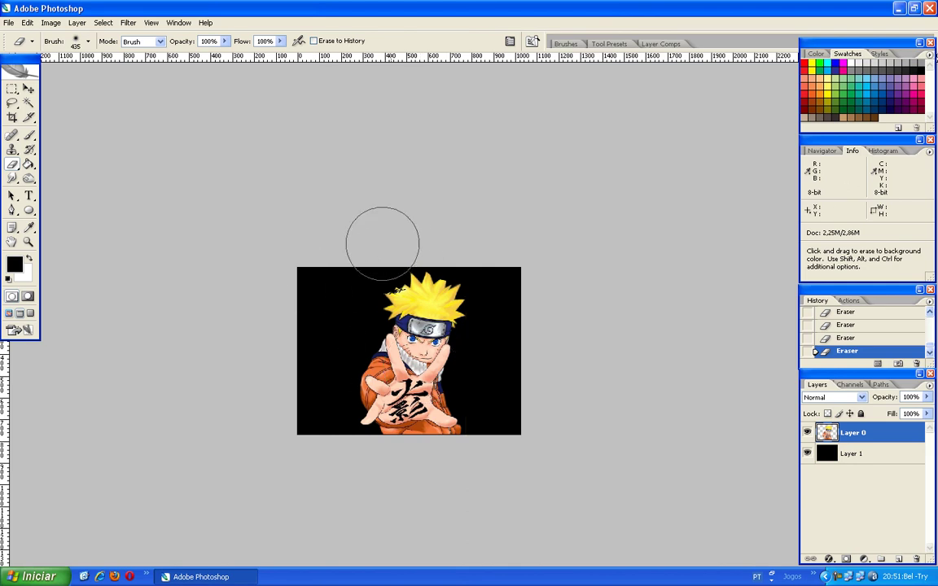
Step: Fade the top and right of the hair, the lower arm, hand and left side into black
left_click_drag(396, 243, 515, 270)
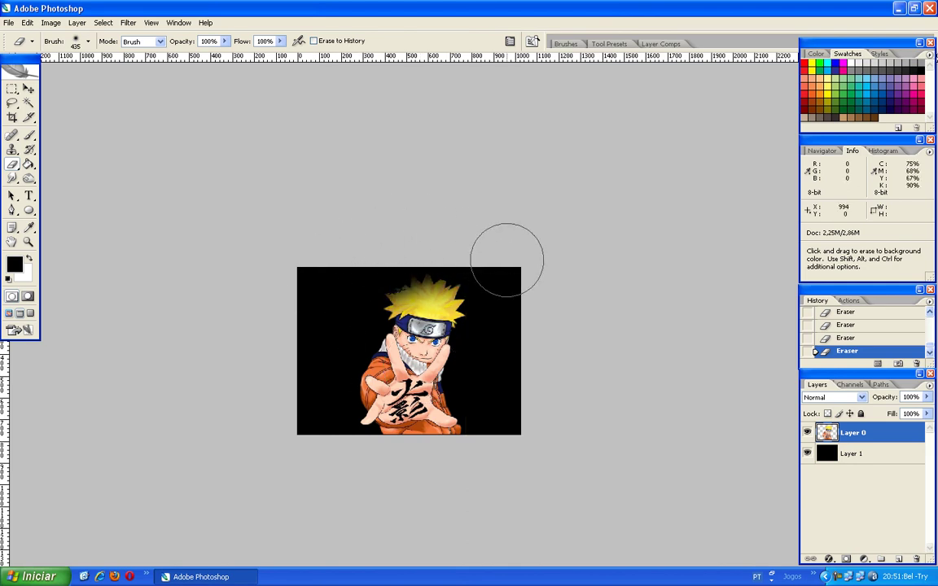
left_click_drag(437, 235, 497, 315)
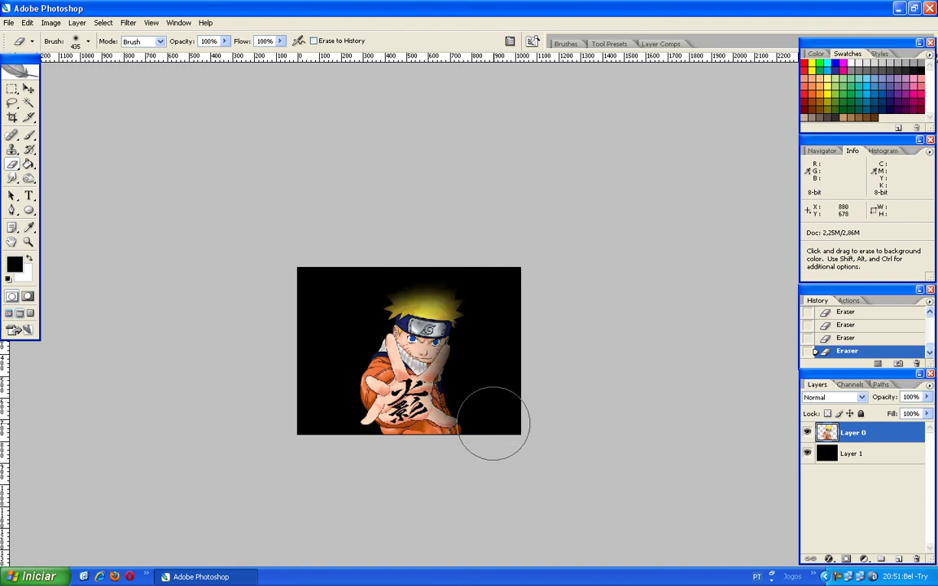
left_click_drag(399, 467, 379, 260)
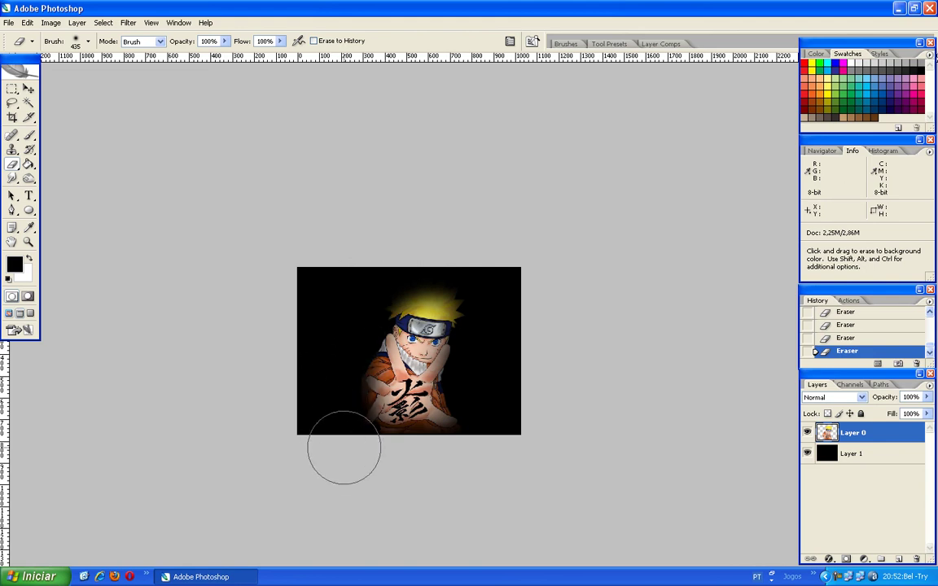
left_click_drag(380, 260, 366, 297)
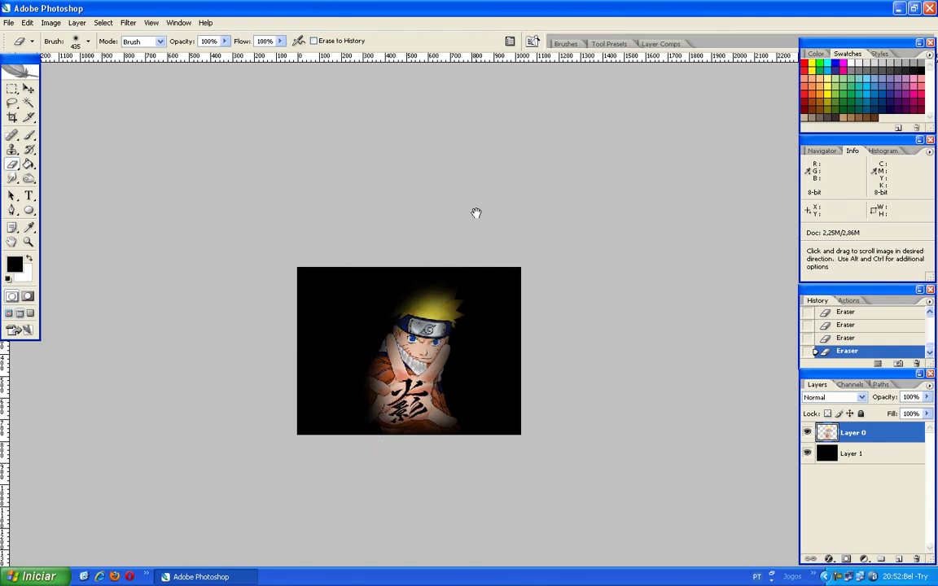
left_click_drag(487, 203, 460, 183)
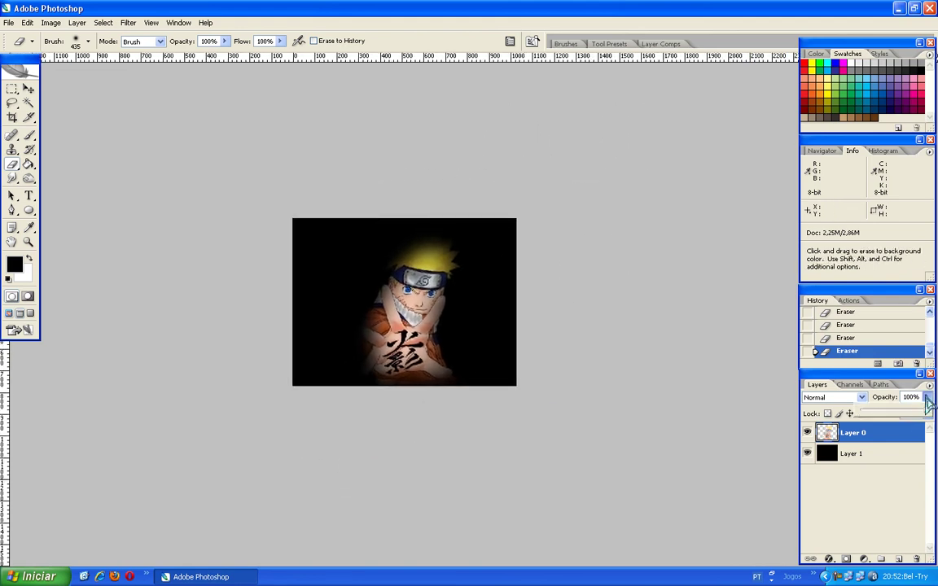
Step: Try lowering Layer 0 opacity to about 65%, then make Layer 1 the active layer
left_click(896, 415)
left_click_drag(906, 416, 901, 416)
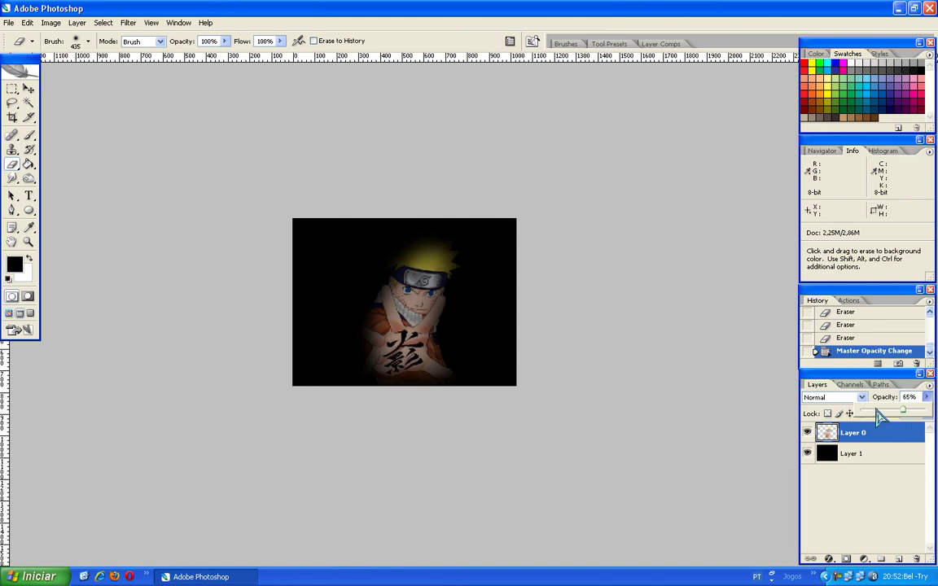
left_click(876, 460)
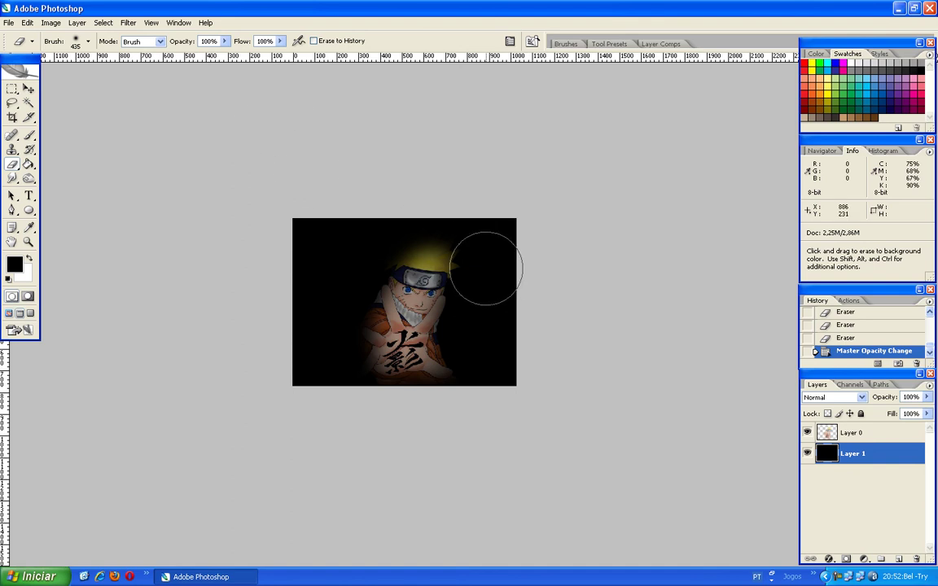
key("ctrl+plus")
key("ctrl+plus")
key("ctrl+plus")
key("ctrl+minus")
key("ctrl+minus")
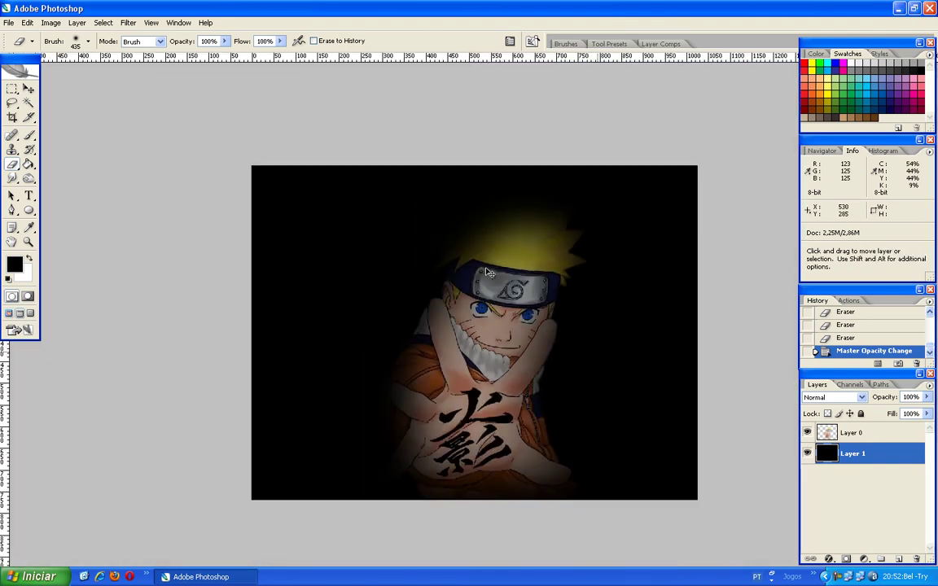
mouse_move(931, 351)
left_mouse_down()
mouse_move(931, 342)
mouse_move(931, 351)
left_mouse_up()
Step: Delete the Master Opacity Change history state so Layer 0 returns to 100% opacity
right_click(853, 354)
left_click(871, 368)
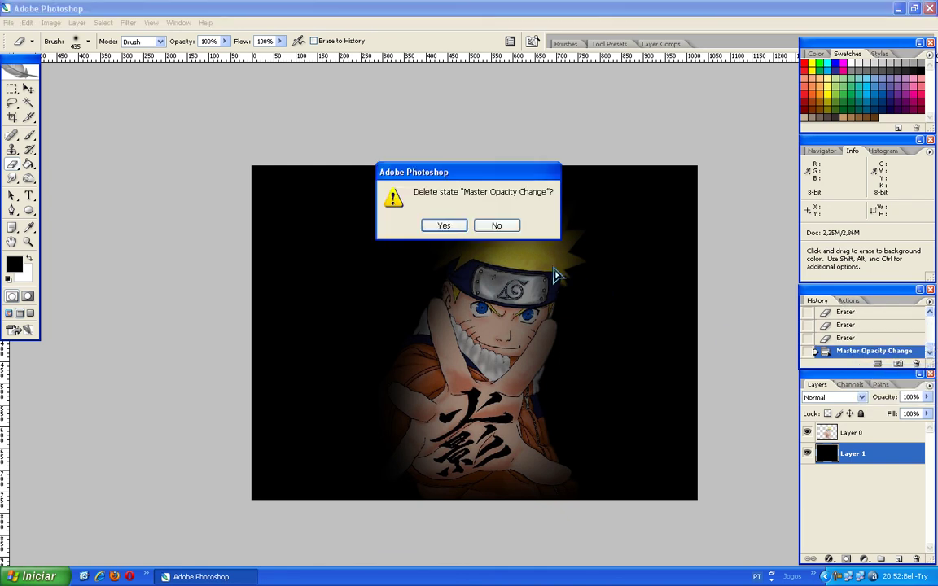
left_click(443, 227)
left_click(12, 24)
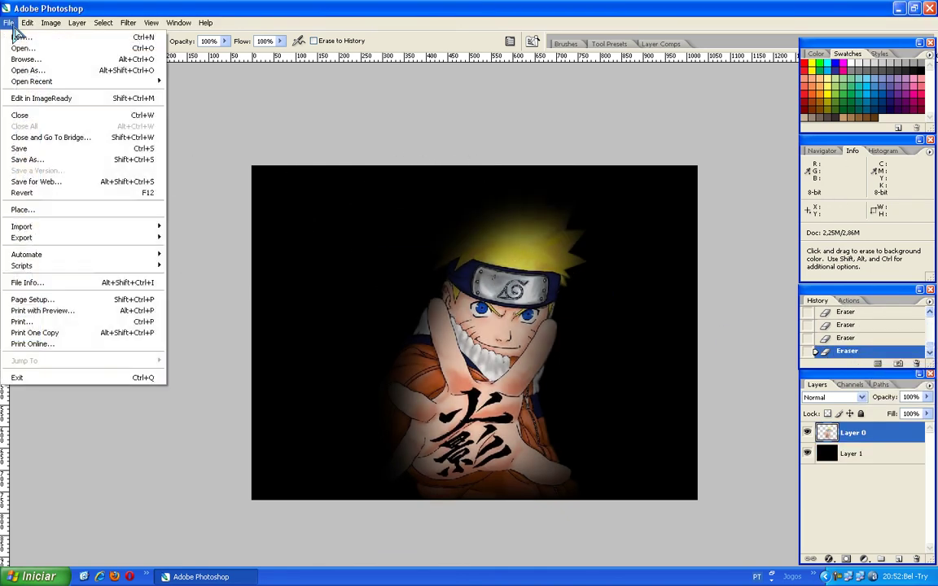